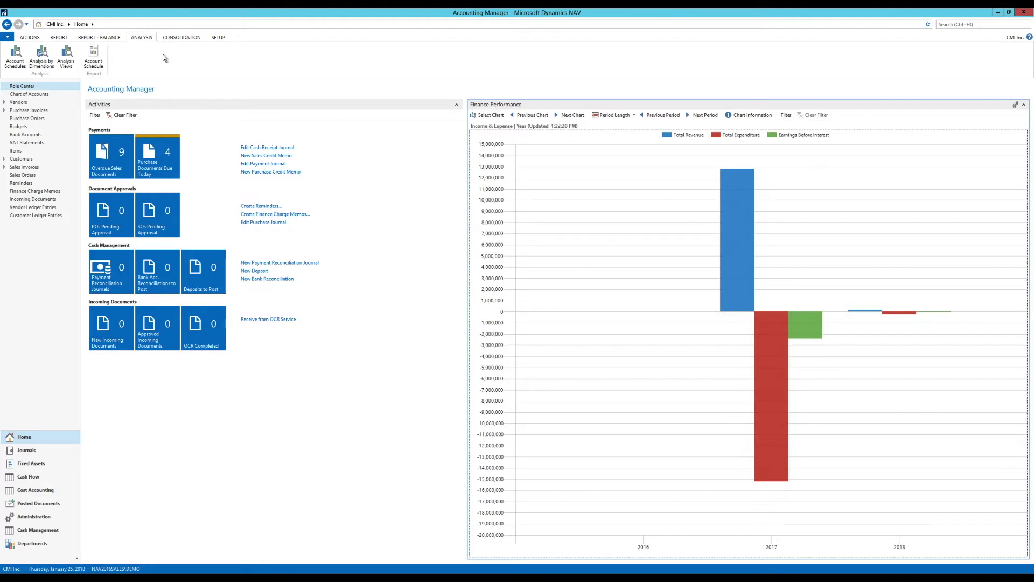
Open the Account Schedule Names list and add a blank schedule row at the top.
click(17, 58)
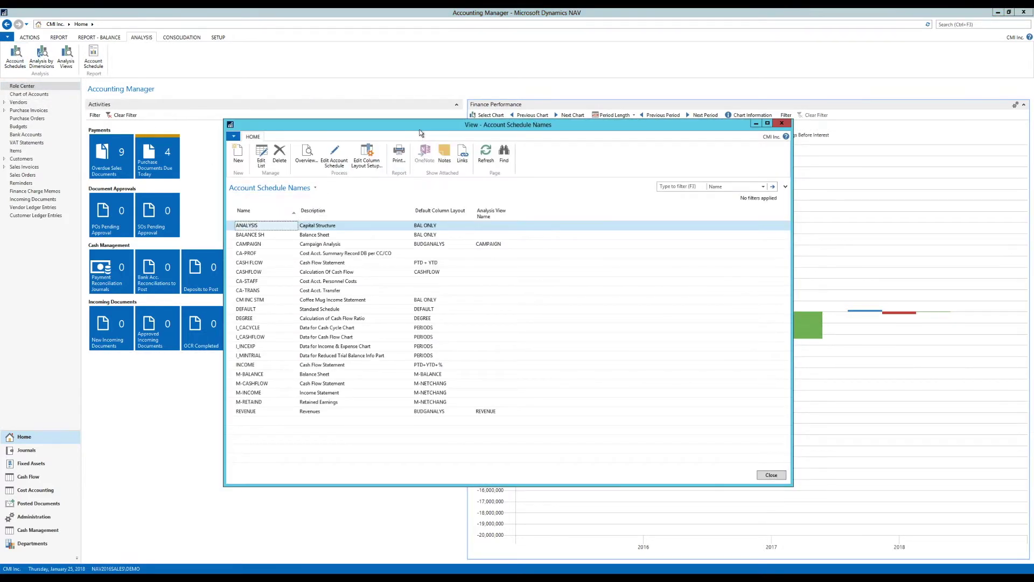
drag(423, 120, 431, 60)
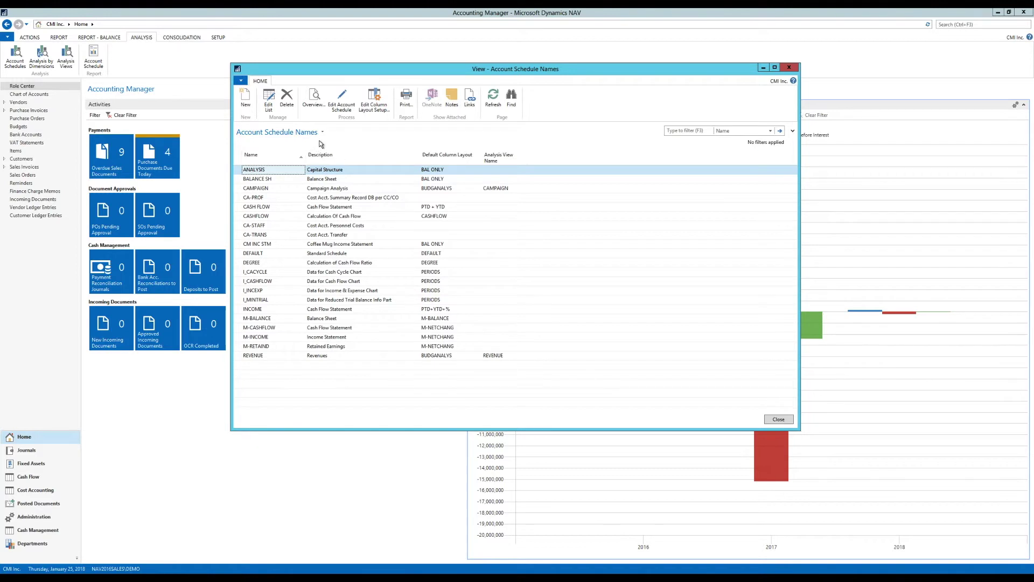
click(250, 100)
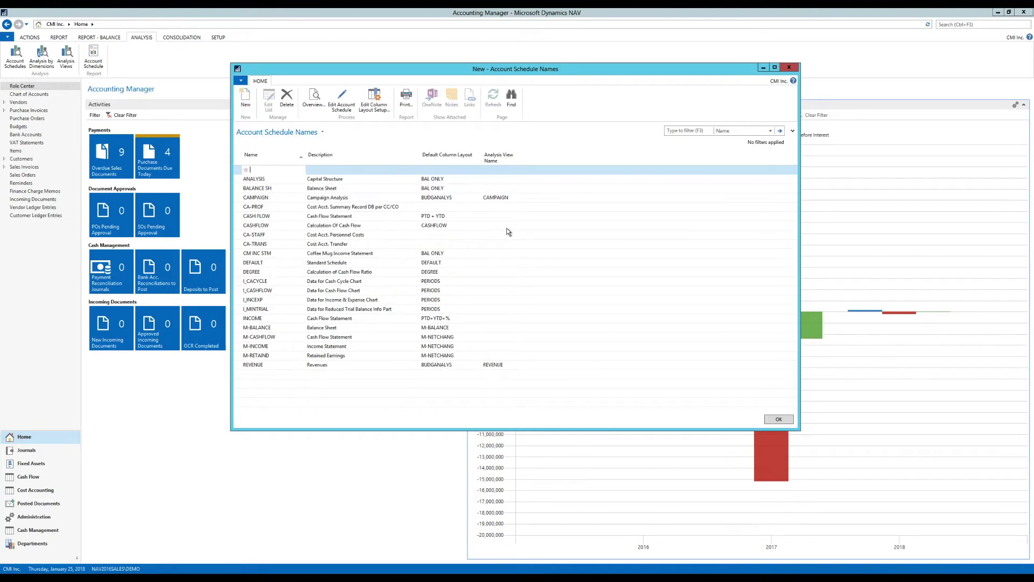
Name the schedule CM INC, describe it 'Coffee Mug Income Stmt', with default column layout BAL ONLY.
text(CM INC)
key(Tab)
text(Coff)
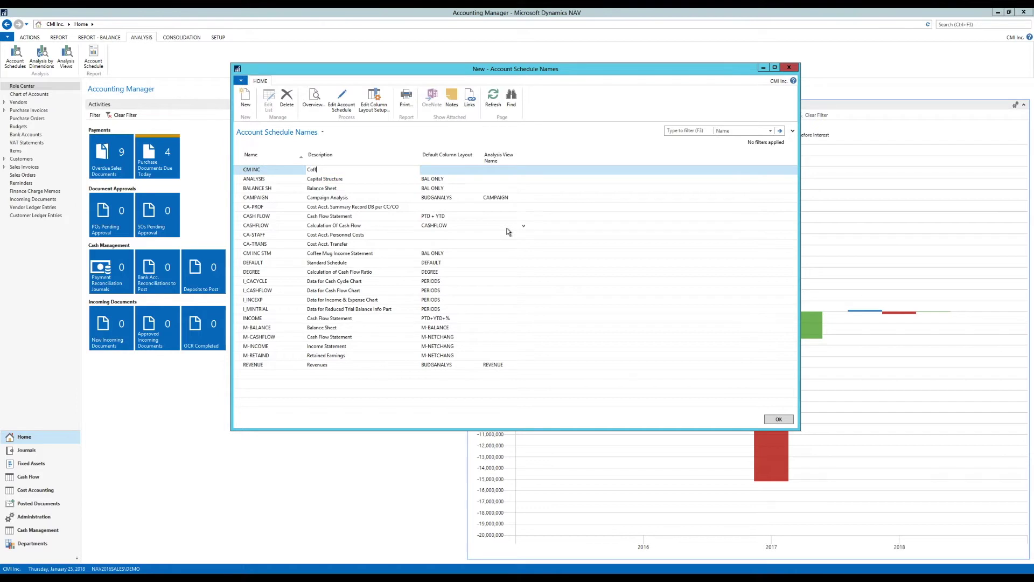
text(ee Mug Income Stmt)
key(Tab)
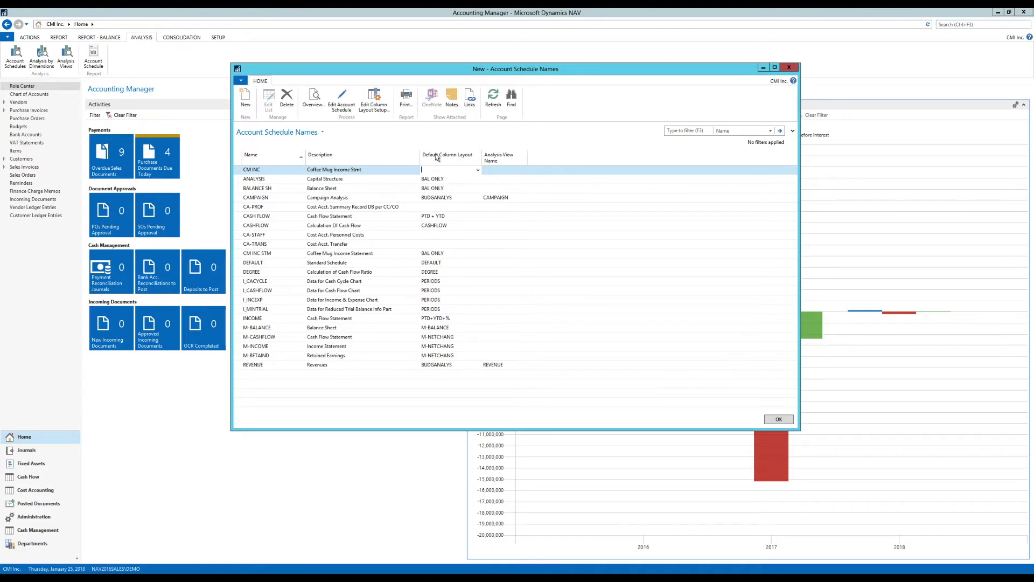
click(478, 170)
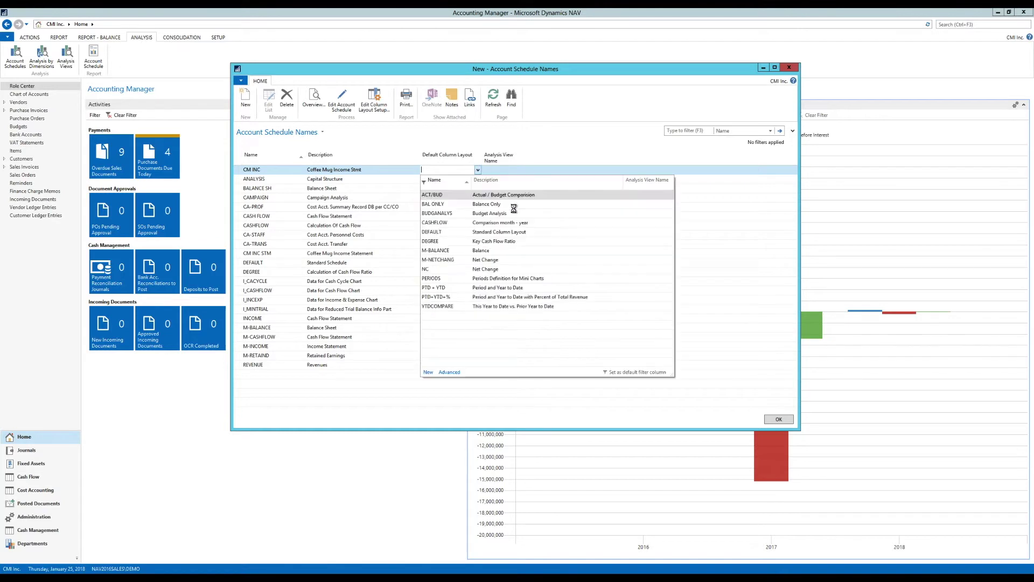
click(439, 204)
key(Down)
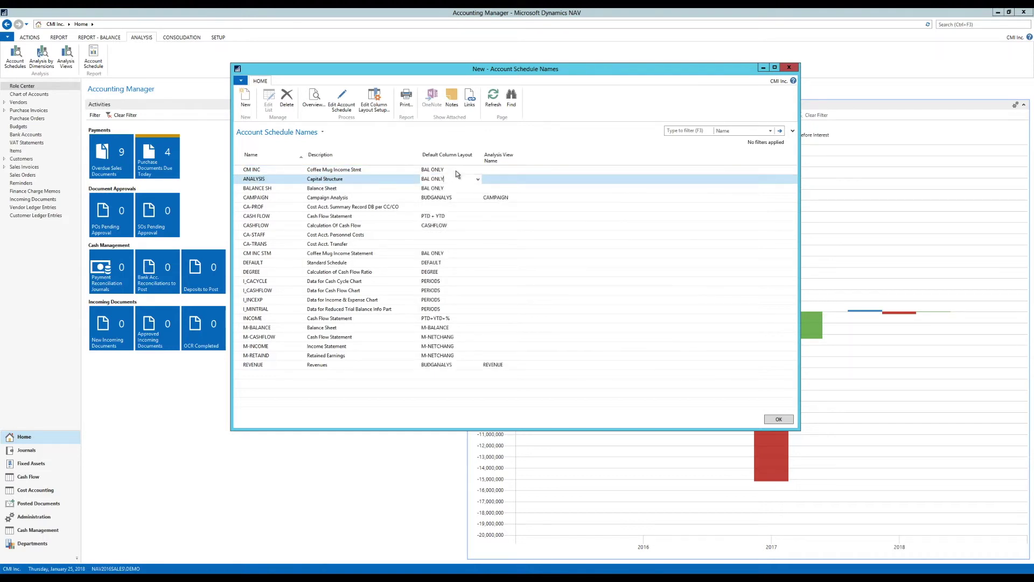
click(456, 171)
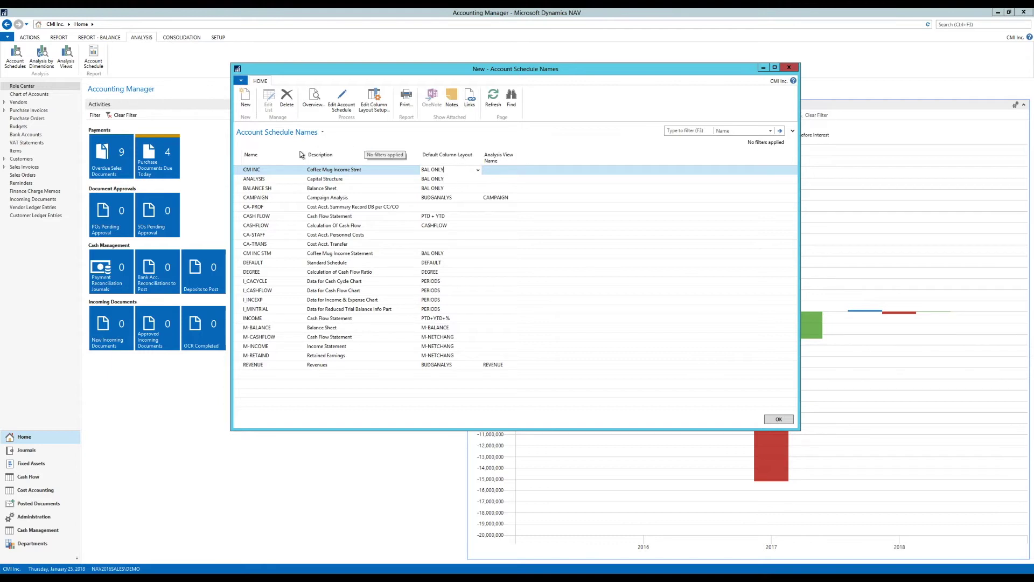
Open the CM INC schedule rows on the Edit Account Schedule page.
click(340, 100)
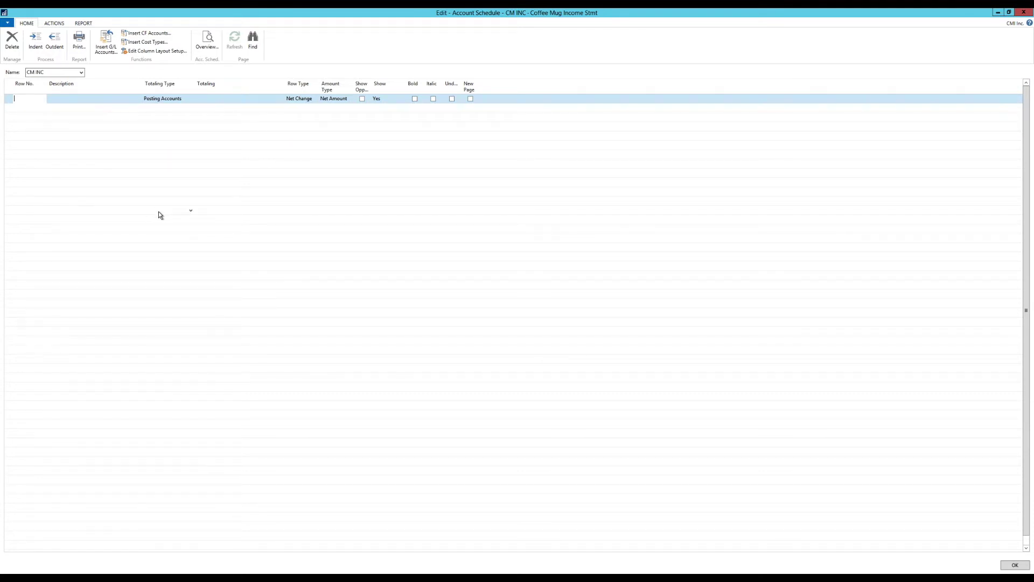
Open the Insert G/L Accounts list and scroll through the chart of accounts.
click(106, 38)
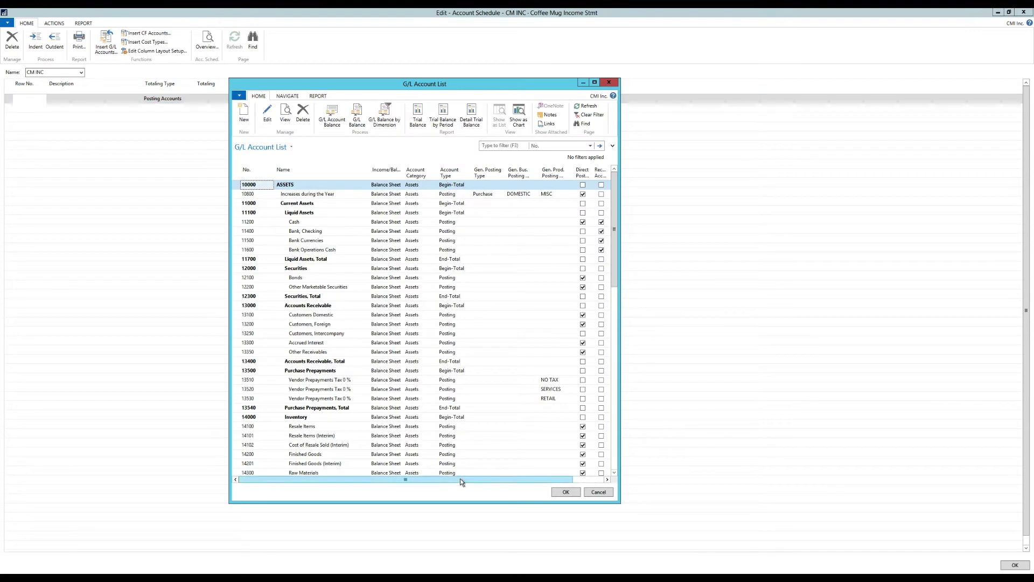
click(612, 429)
click(612, 429)
click(613, 429)
click(613, 429)
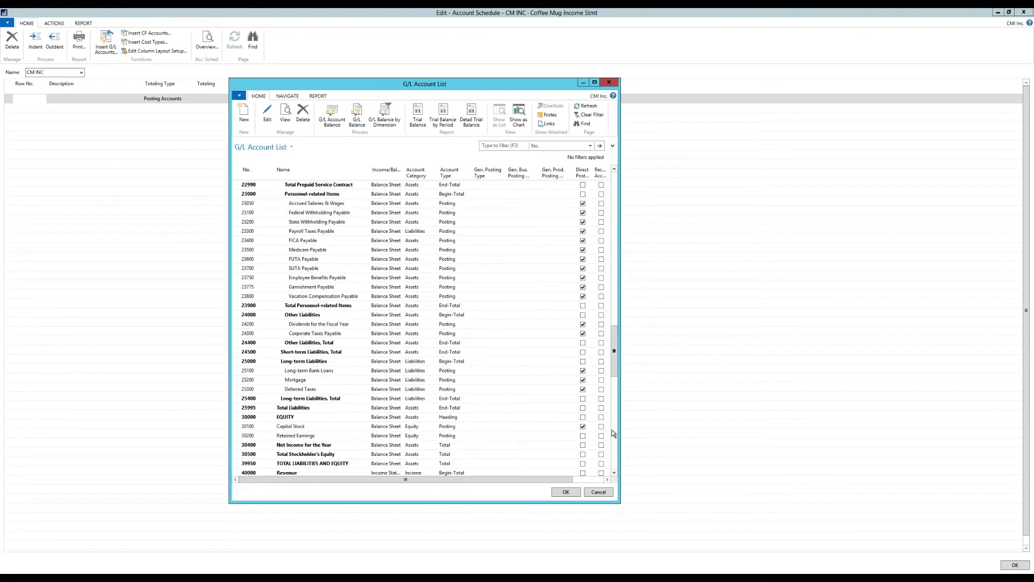
click(611, 438)
click(614, 446)
click(614, 446)
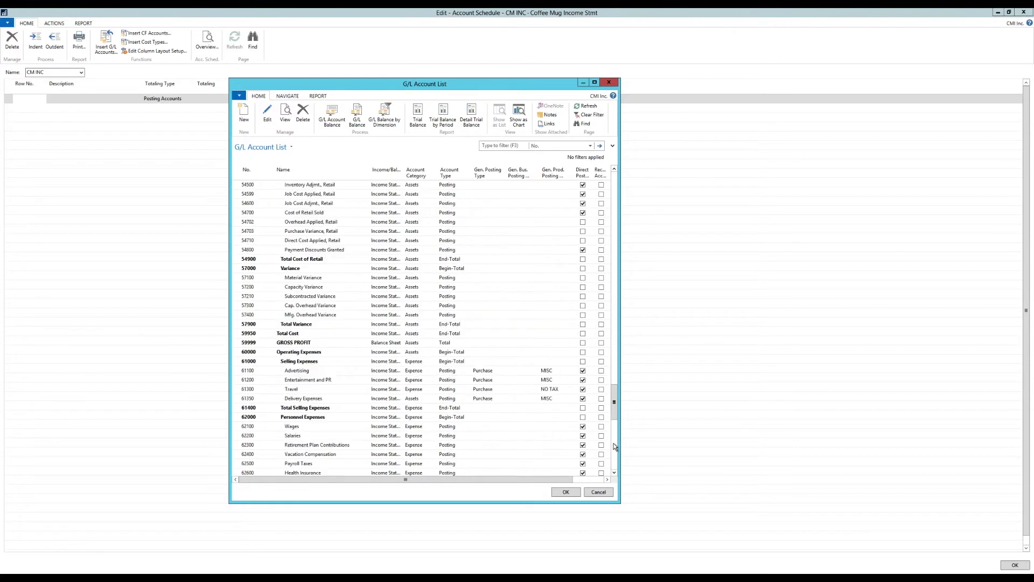
click(614, 446)
click(611, 459)
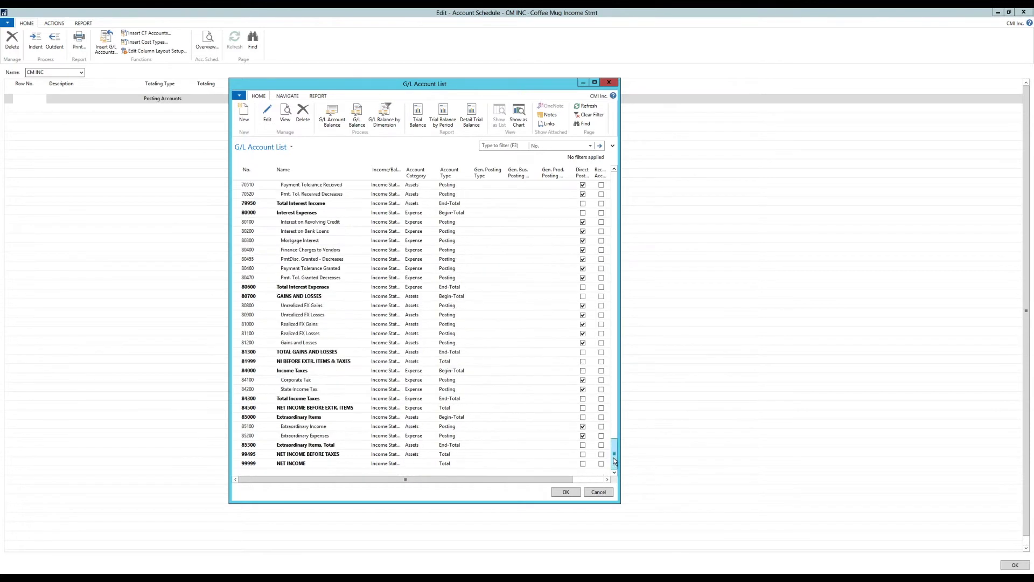
click(616, 408)
click(616, 383)
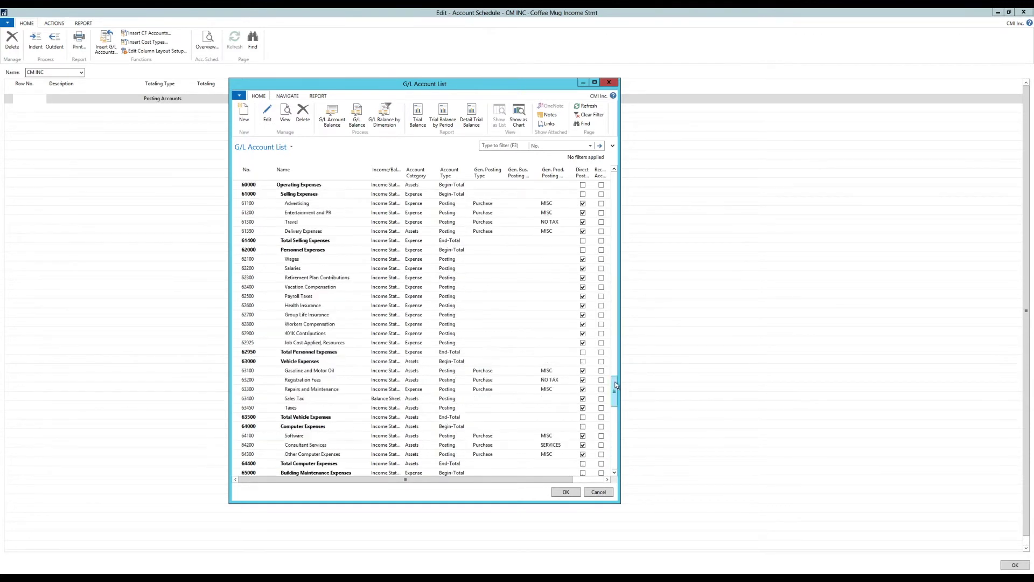
click(614, 322)
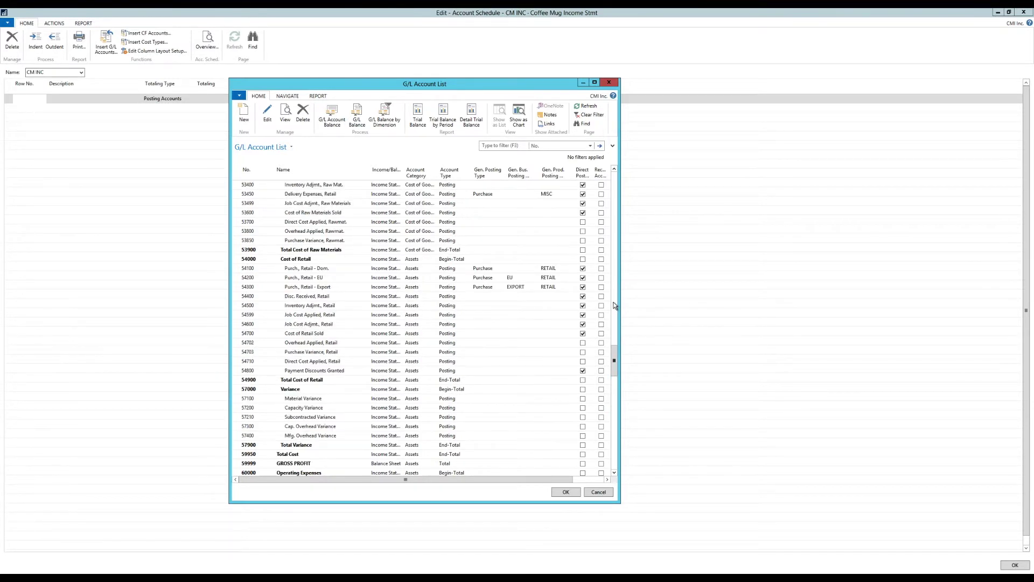
click(615, 305)
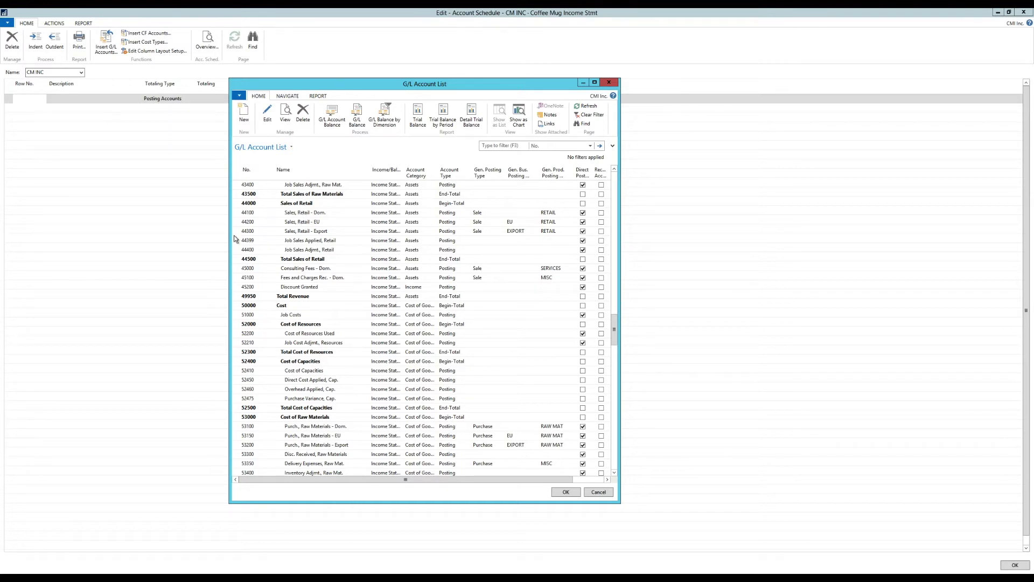
click(612, 222)
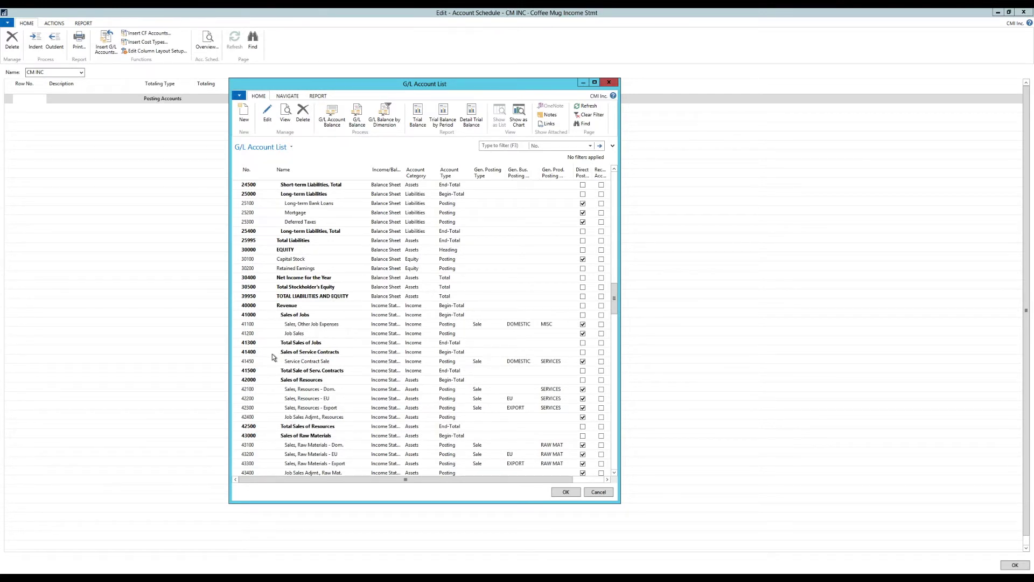
Filter accounts to numbers 40000 onward, select them all, and insert them as schedule rows.
click(523, 148)
text(40000..)
key(Return)
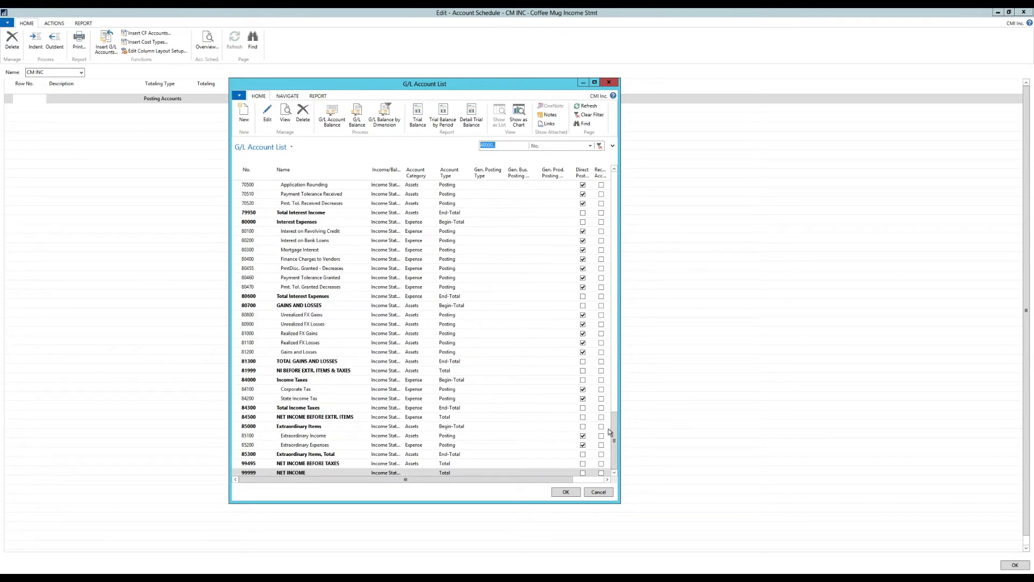
drag(616, 432, 607, 467)
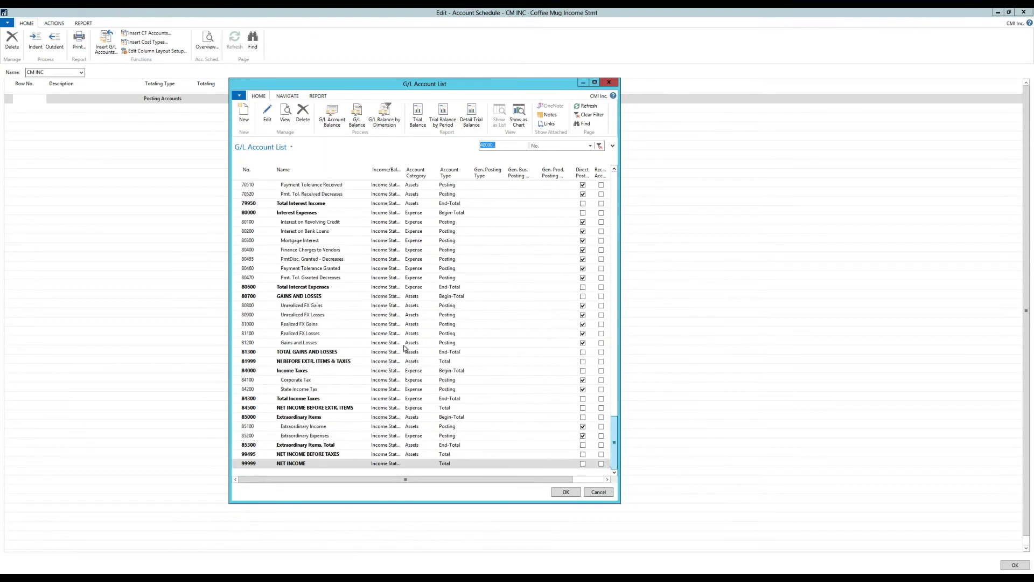
click(234, 173)
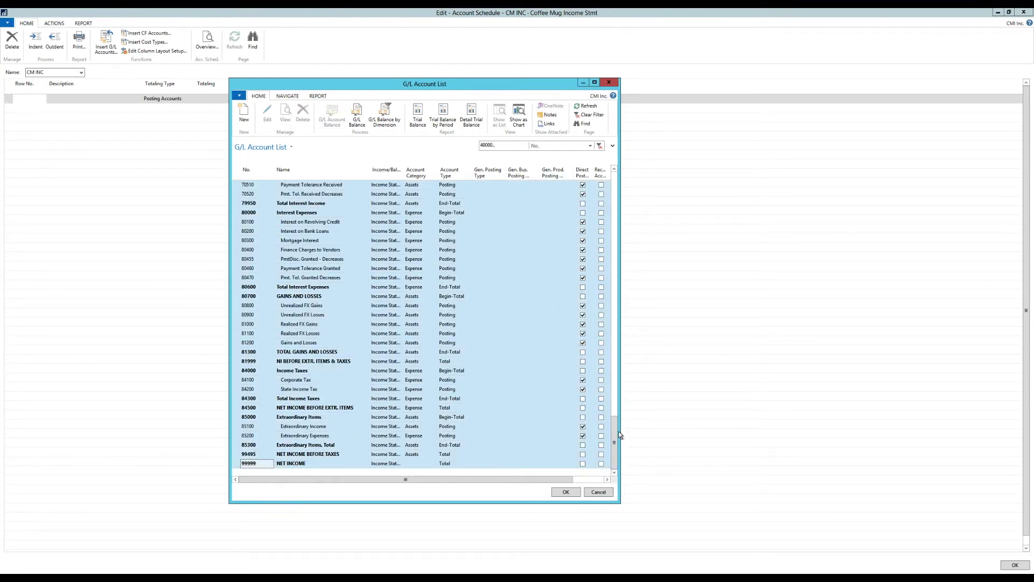
drag(615, 431, 620, 175)
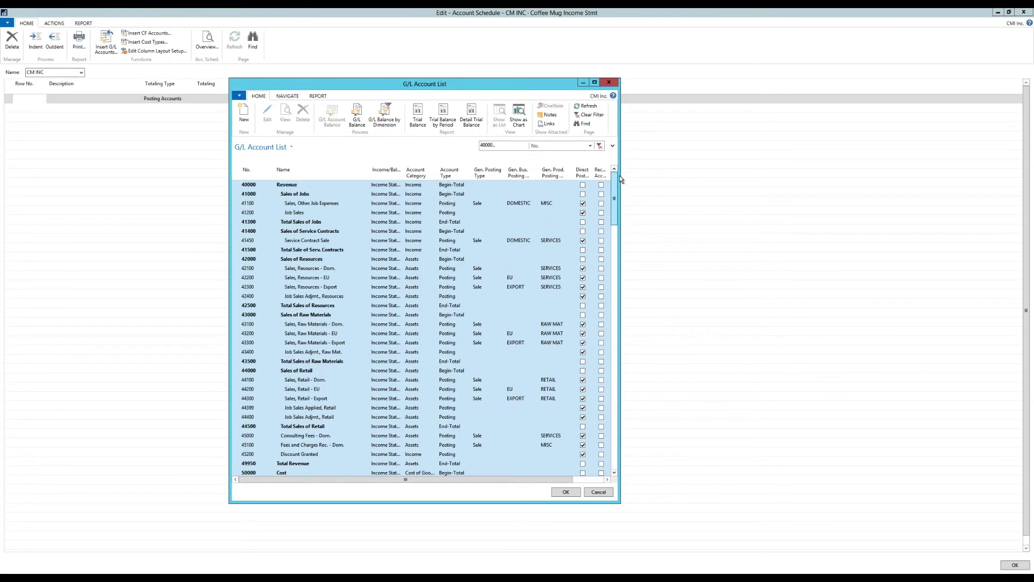
click(570, 494)
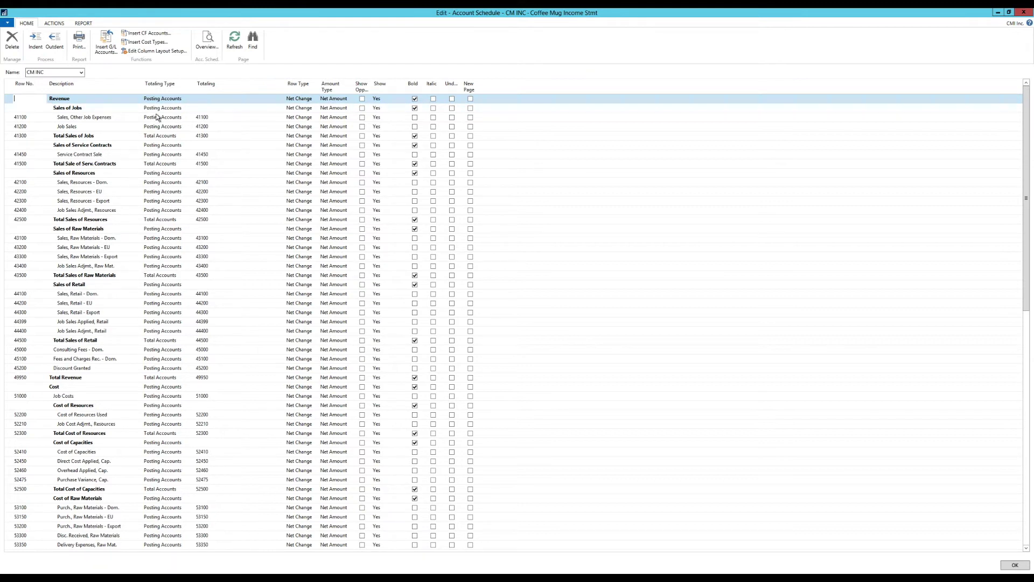
Review the inserted rows, then open the CM INC overview with the BAL ONLY layout.
scroll(137, 169, down, 13)
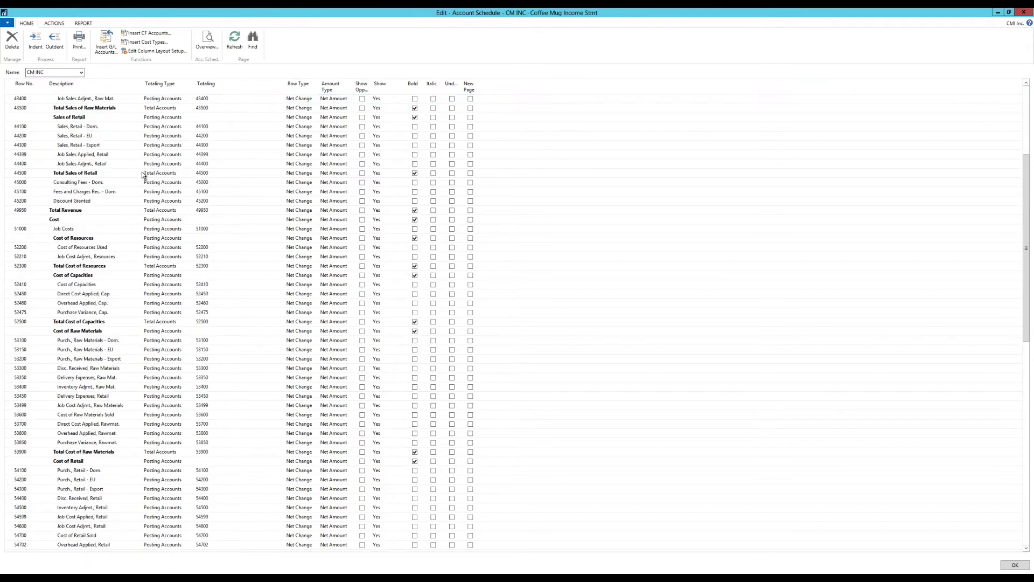
scroll(138, 189, down, 20)
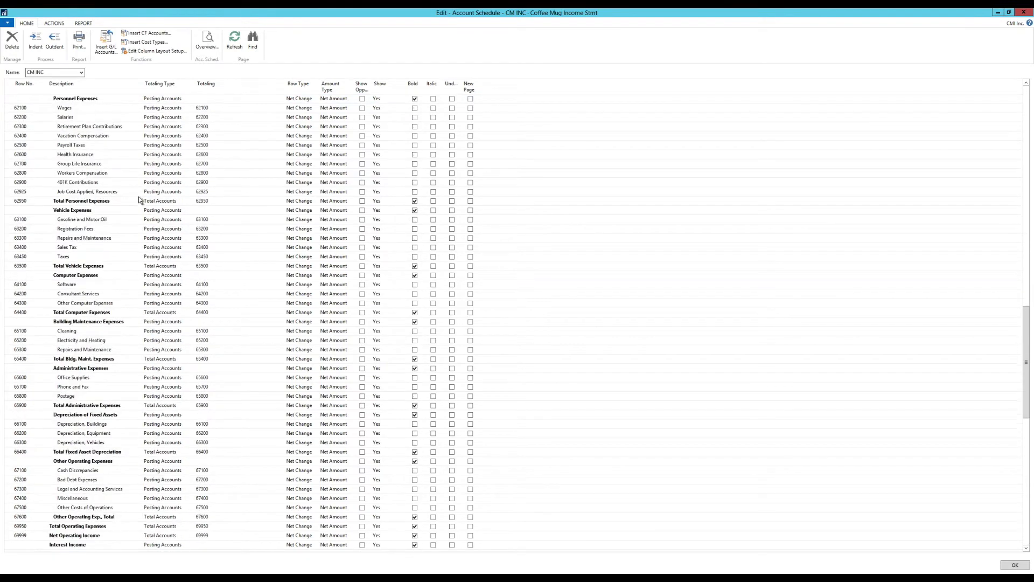
scroll(132, 200, up, 13)
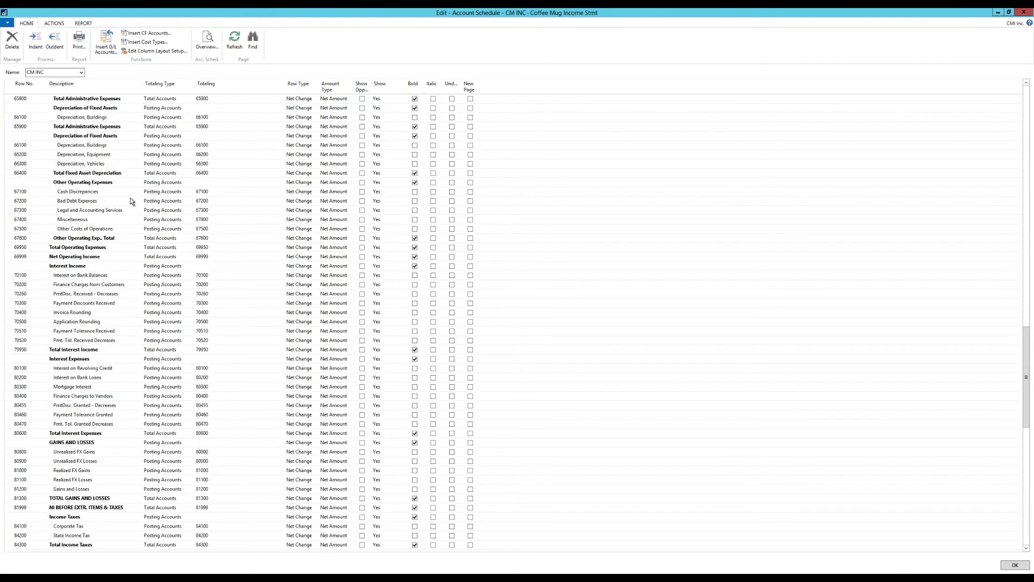
scroll(133, 197, up, 20)
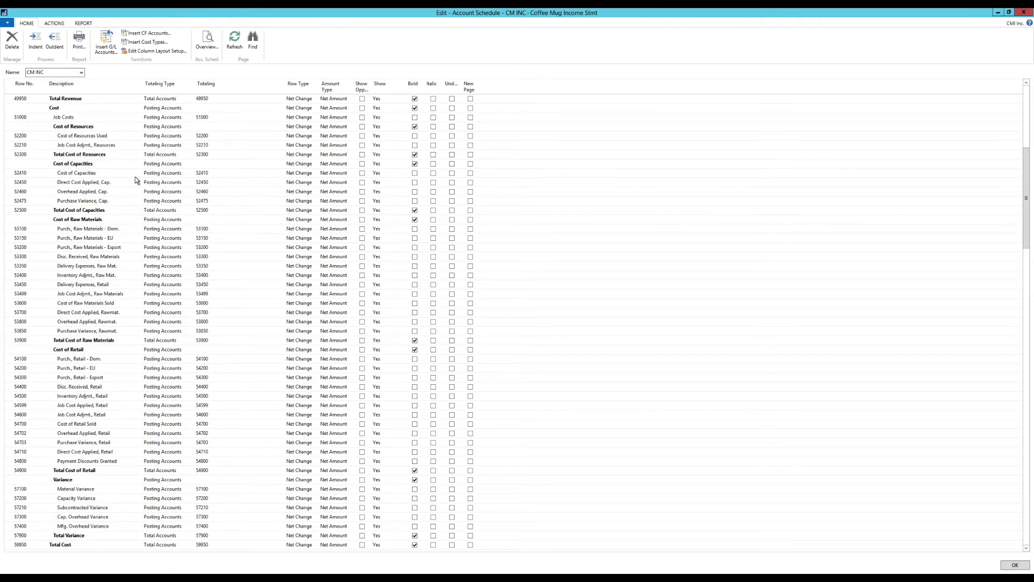
scroll(136, 180, up, 10)
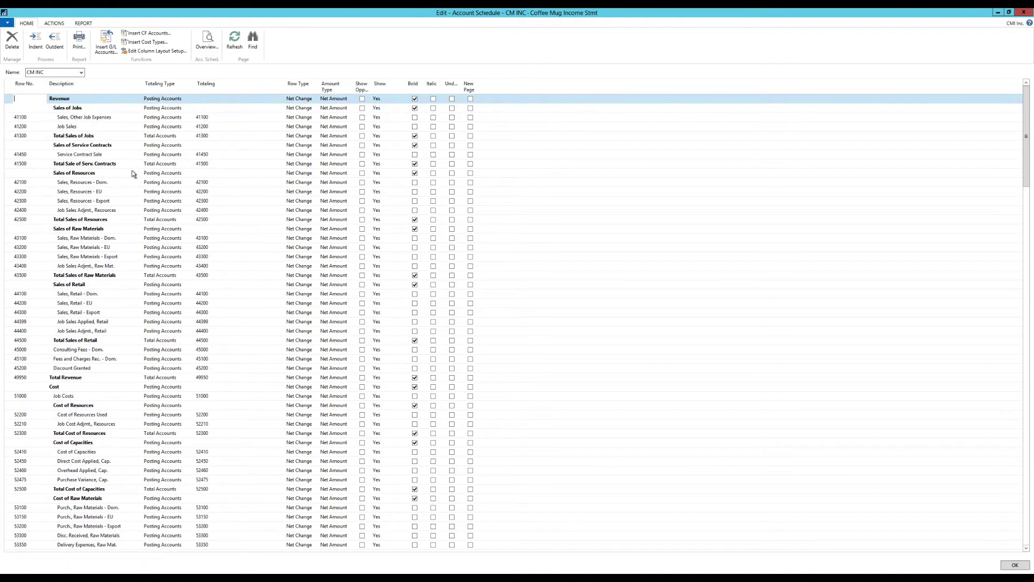
click(209, 40)
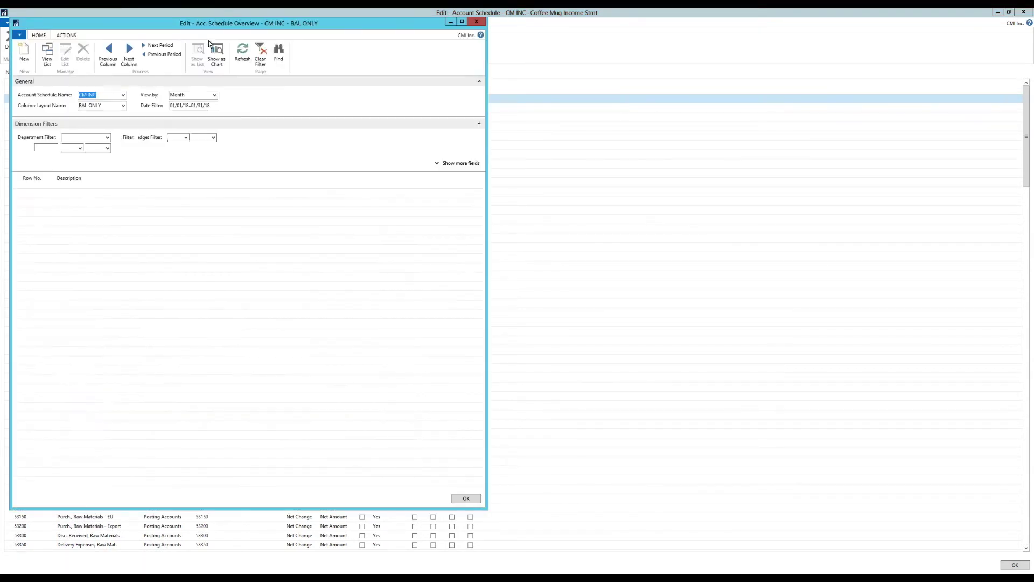
Reposition and enlarge the overview window and widen its Description column.
drag(259, 28, 417, 32)
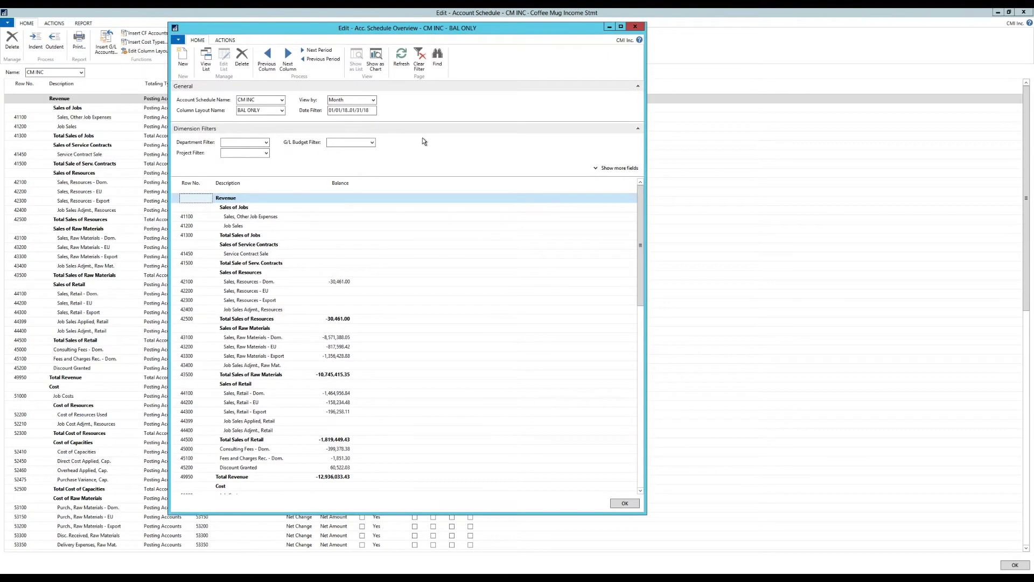
drag(644, 309, 782, 311)
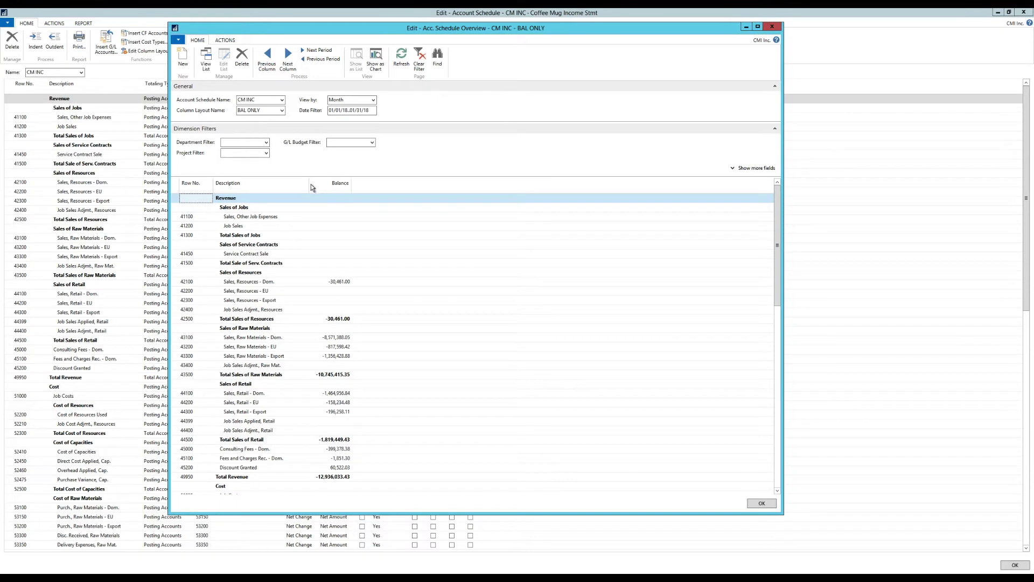
drag(310, 183, 362, 182)
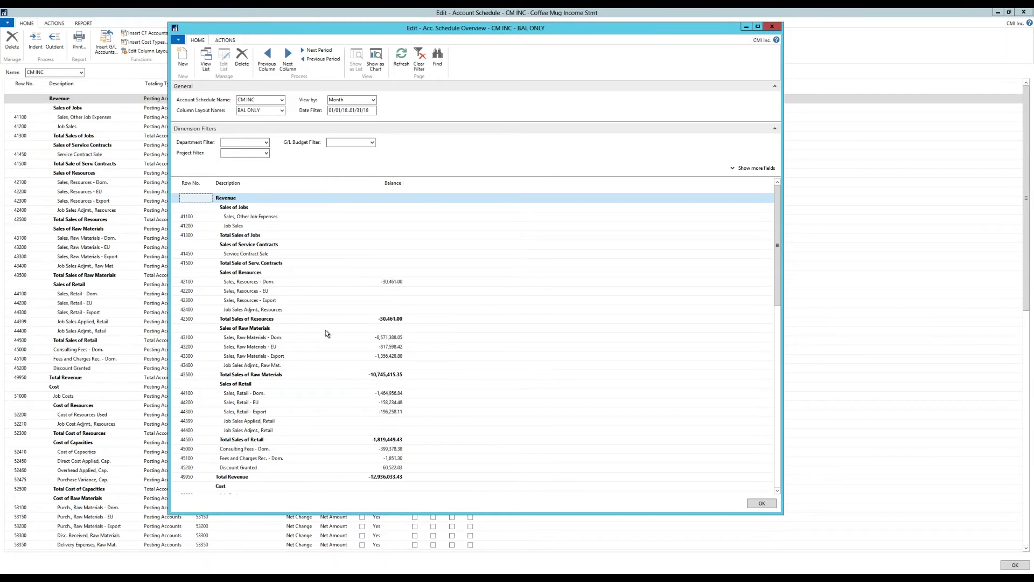
Review all balances, noting Total Revenue -12,936,033.43, and select the Sales, Retail - Dom. balance.
scroll(325, 330, down, 18)
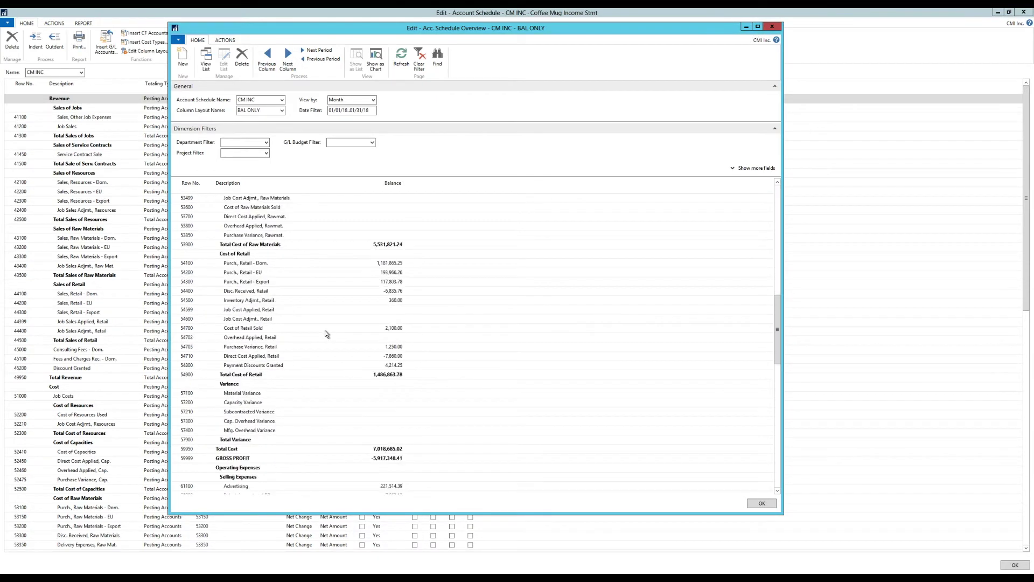
scroll(324, 330, down, 15)
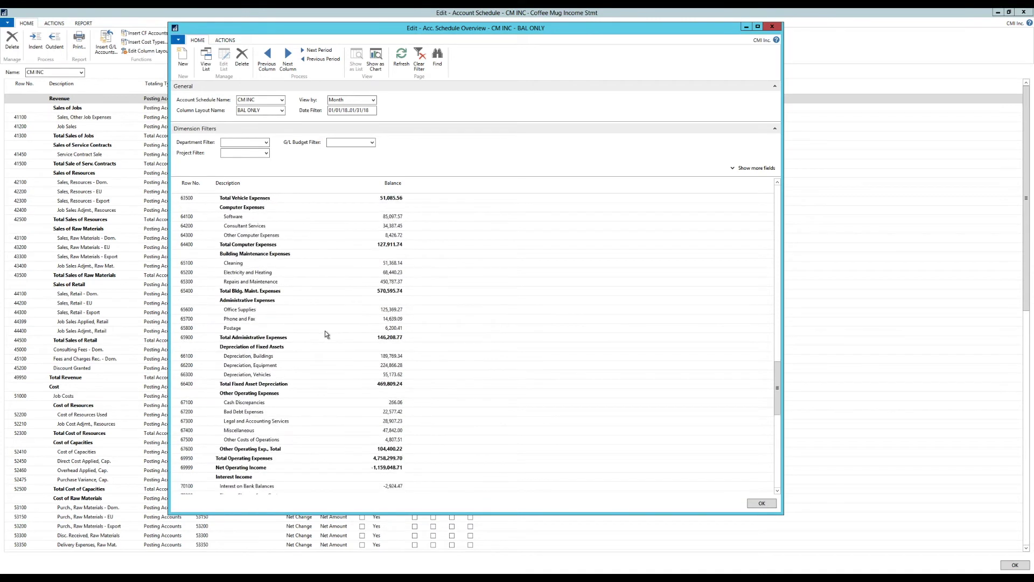
scroll(325, 331, down, 10)
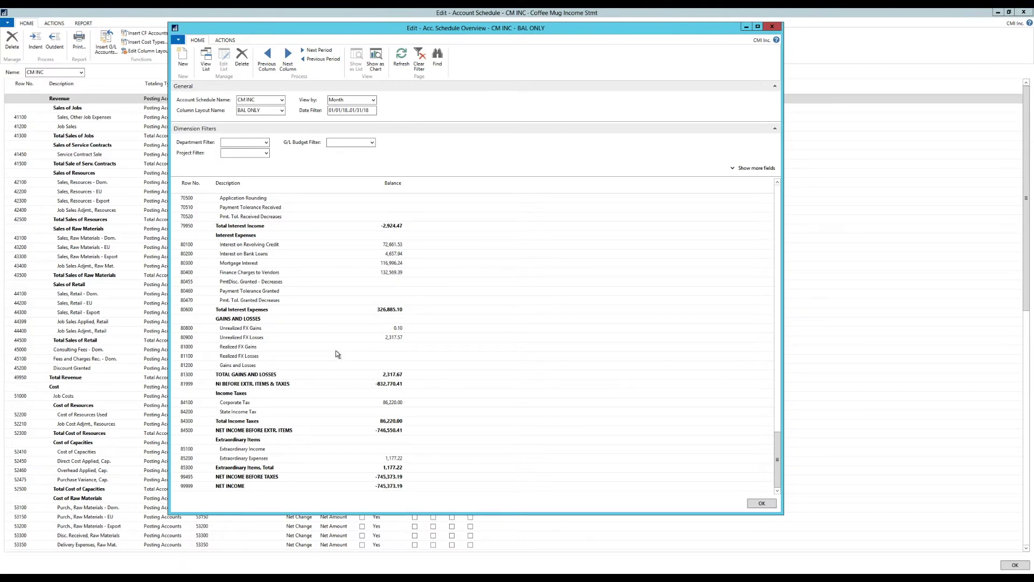
scroll(335, 351, up, 15)
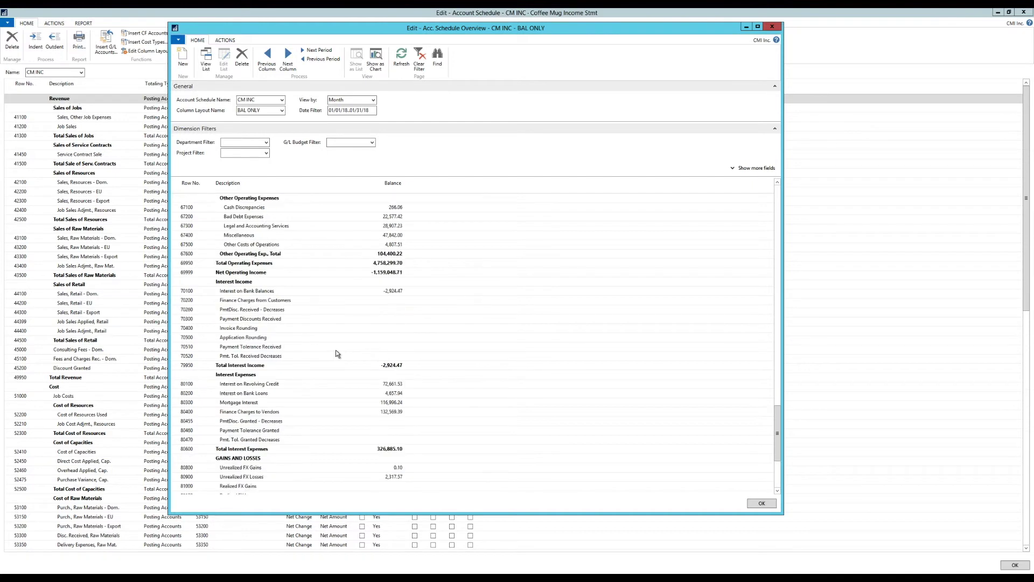
scroll(335, 354, up, 8)
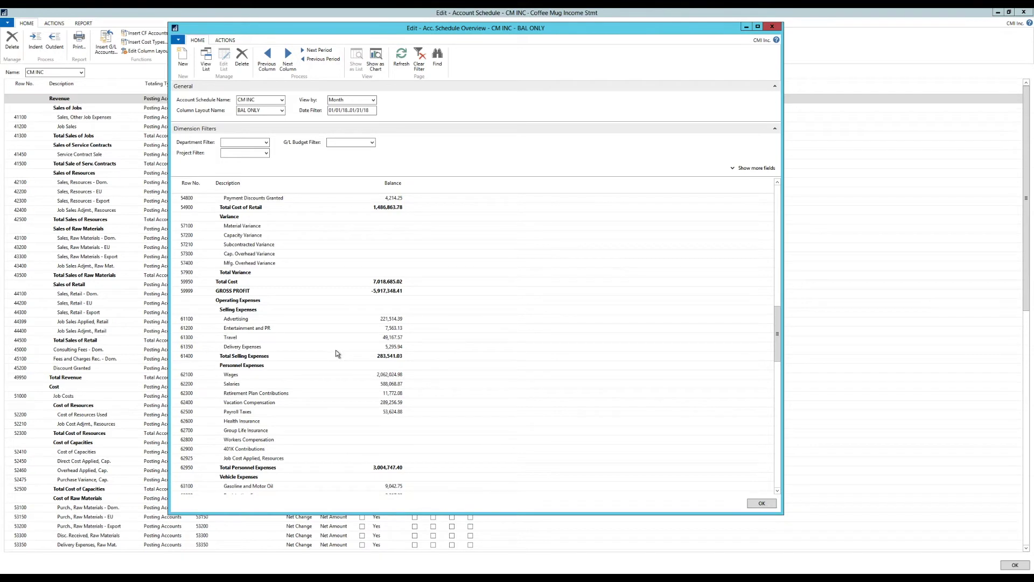
scroll(336, 354, up, 15)
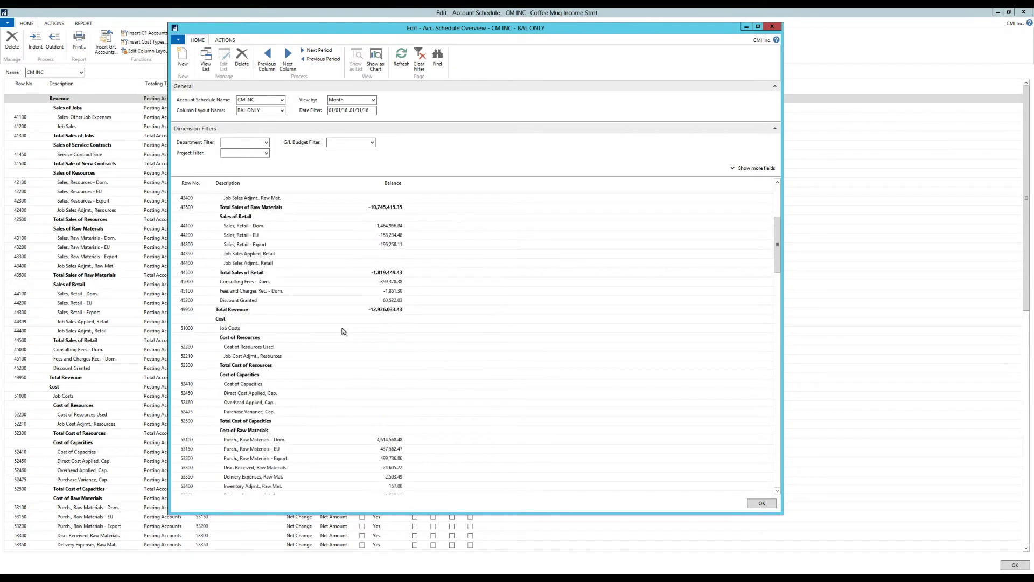
scroll(343, 331, up, 6)
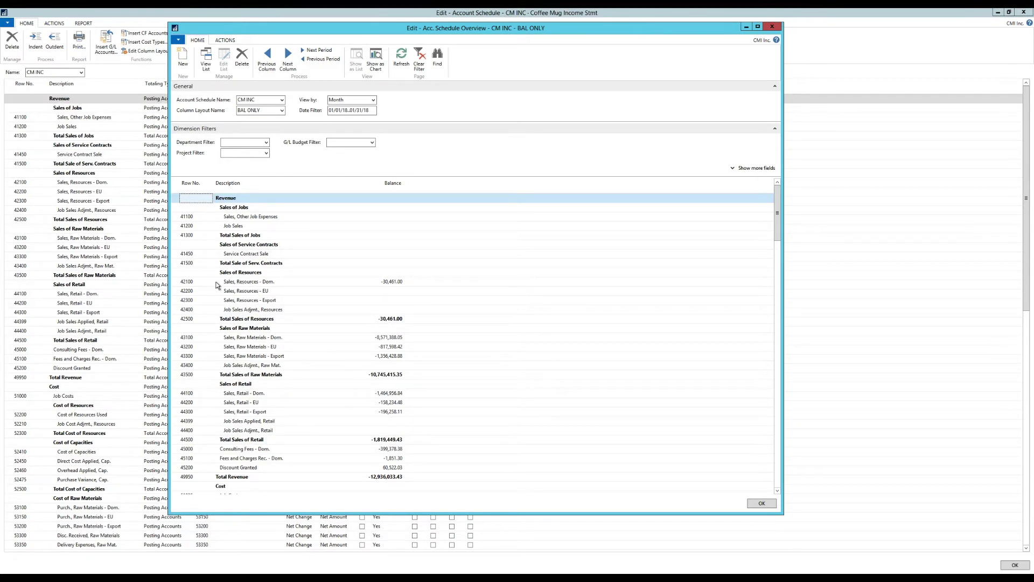
click(266, 396)
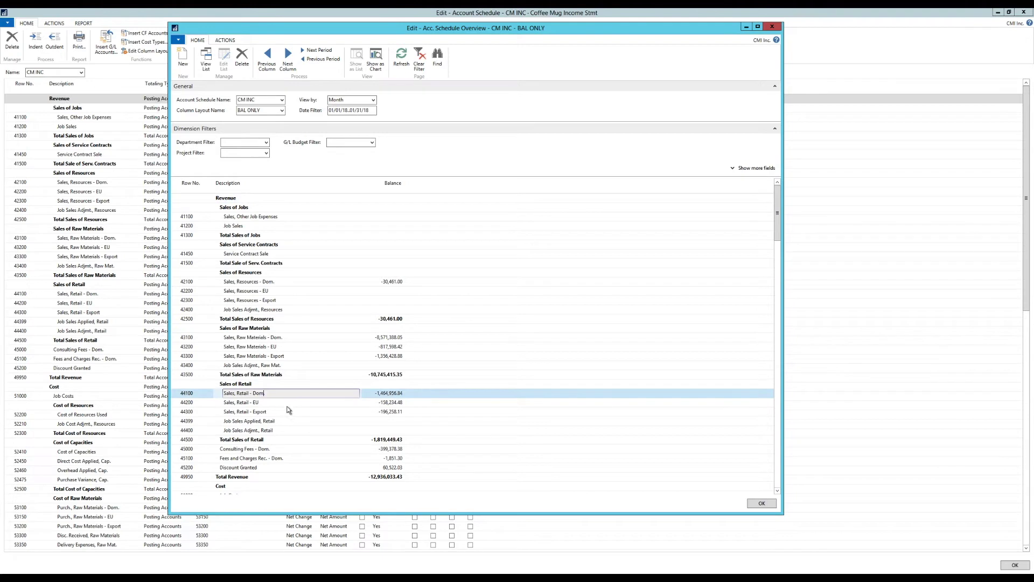
Drill into account 44100's net change ledger entries, then close back to the CM INC rows.
click(392, 393)
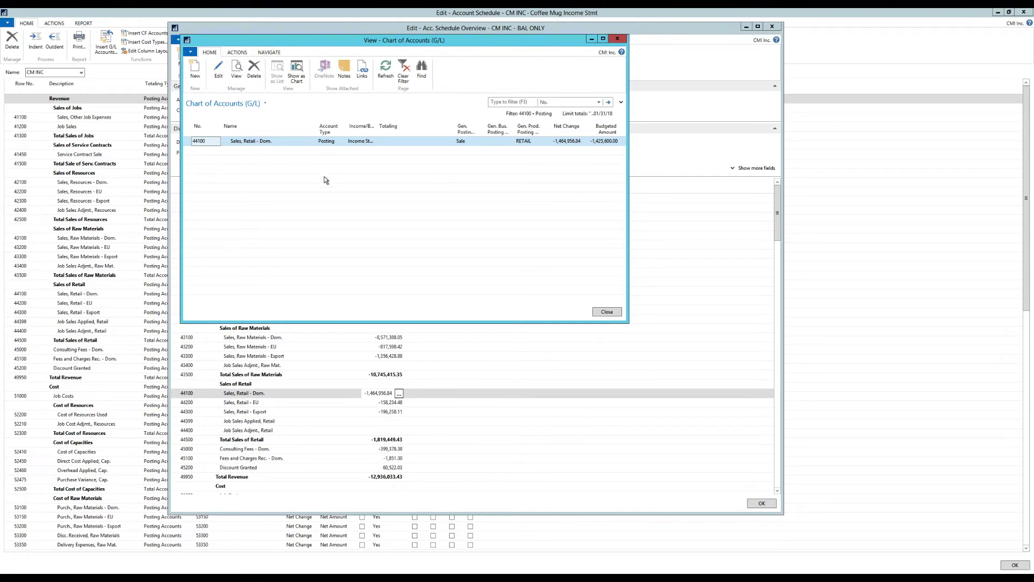
click(574, 143)
click(565, 143)
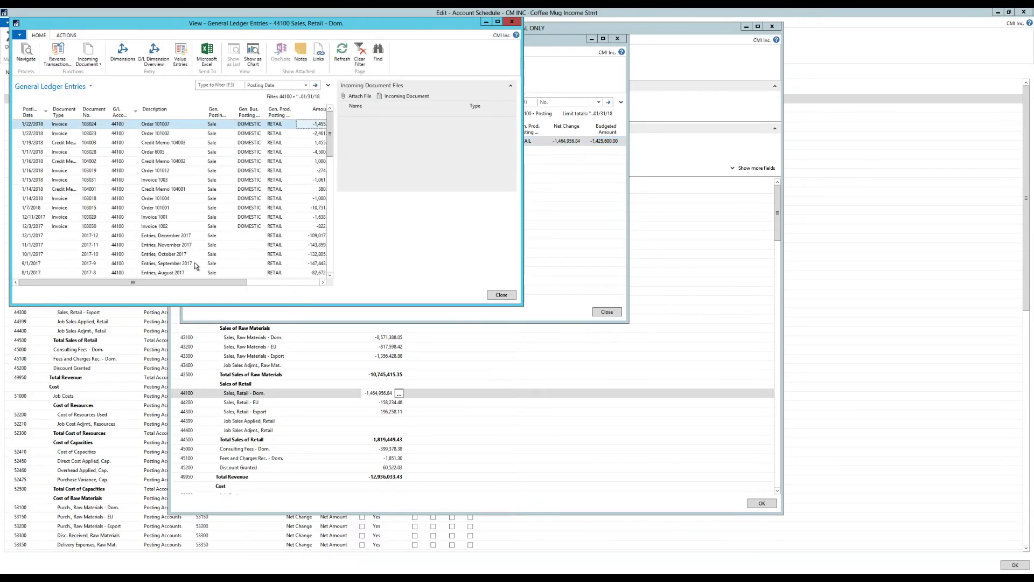
click(512, 22)
click(619, 38)
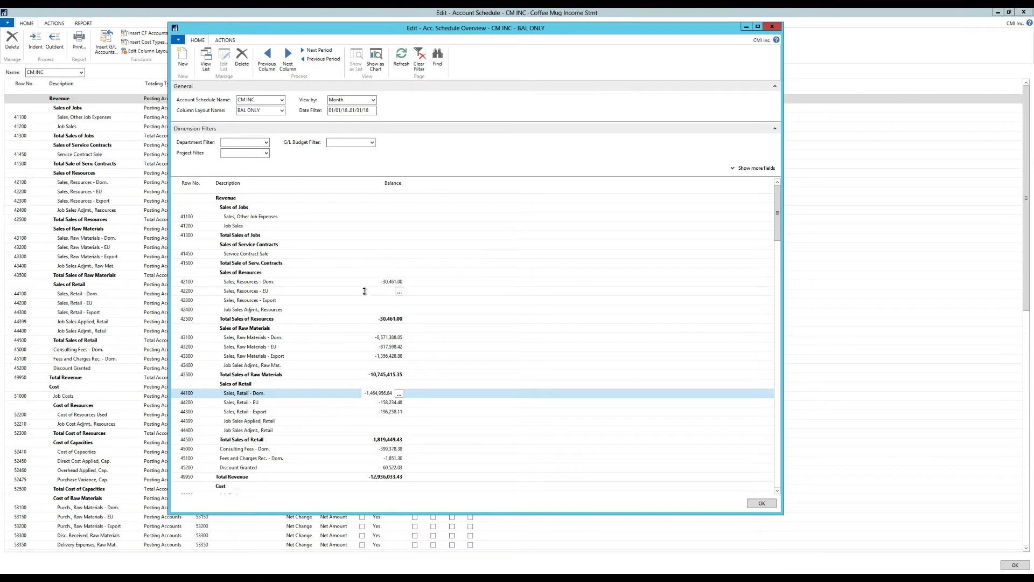
click(762, 503)
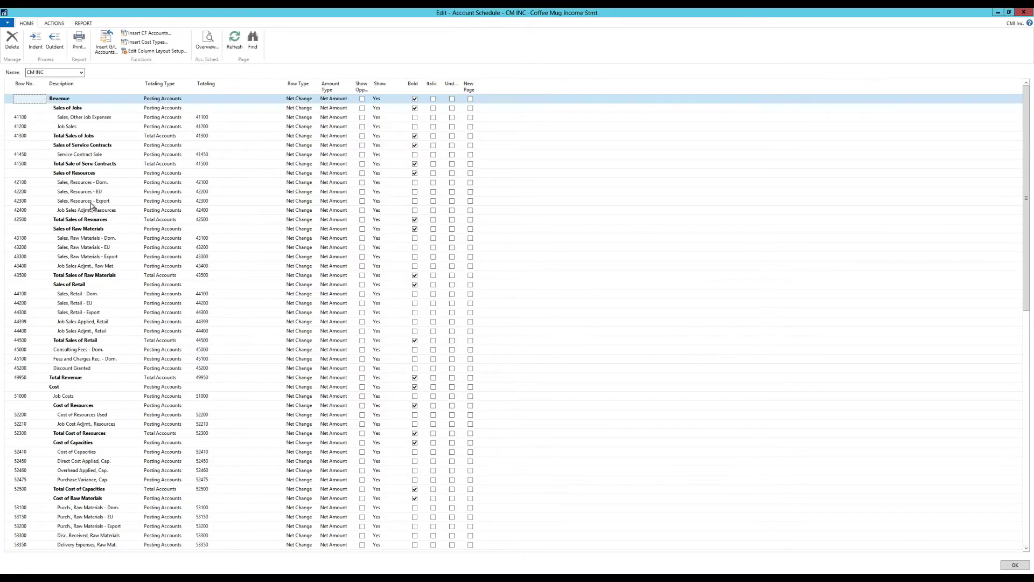
scroll(92, 205, down, 1)
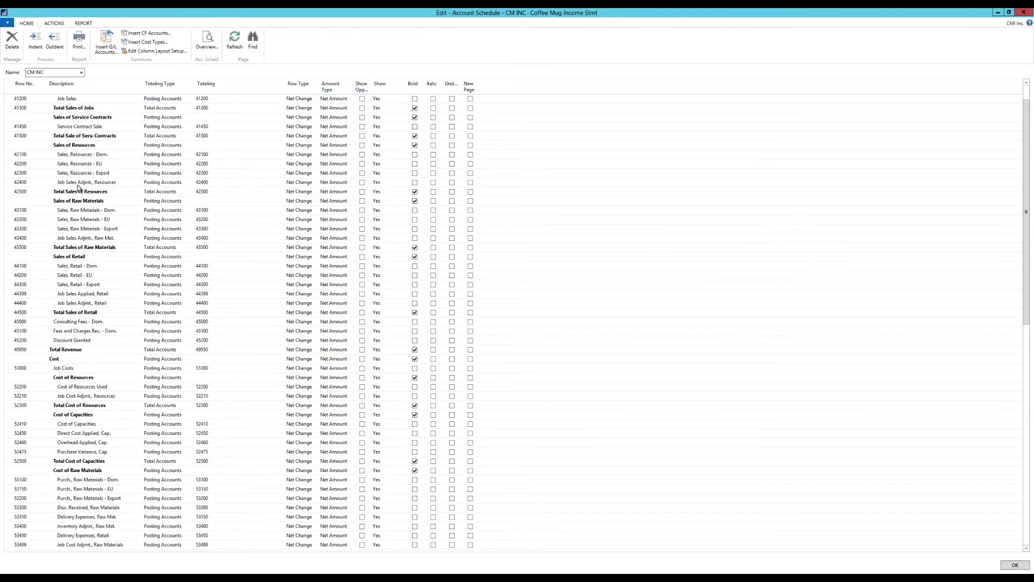
scroll(79, 188, up, 1)
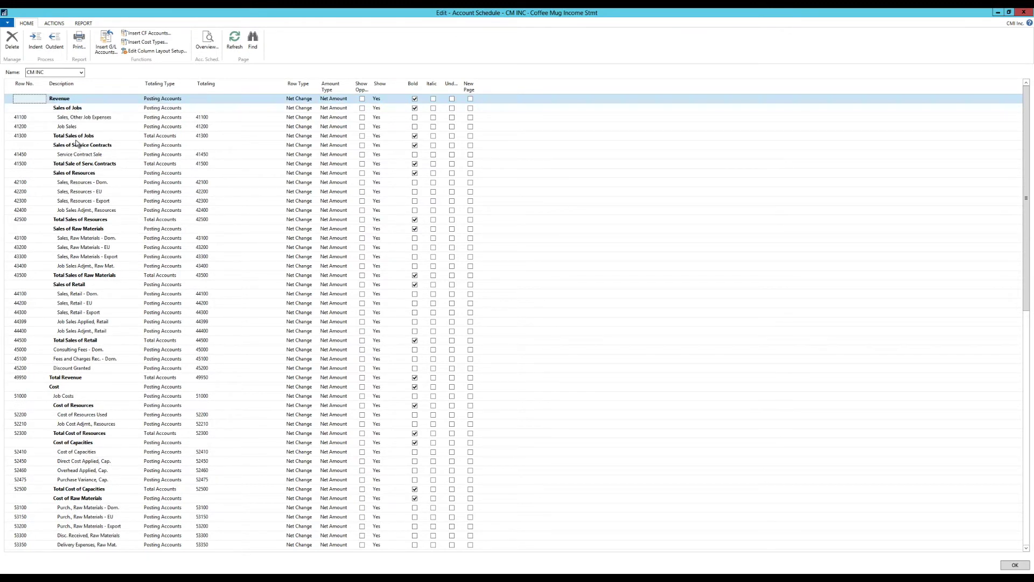
drag(9, 109, 10, 129)
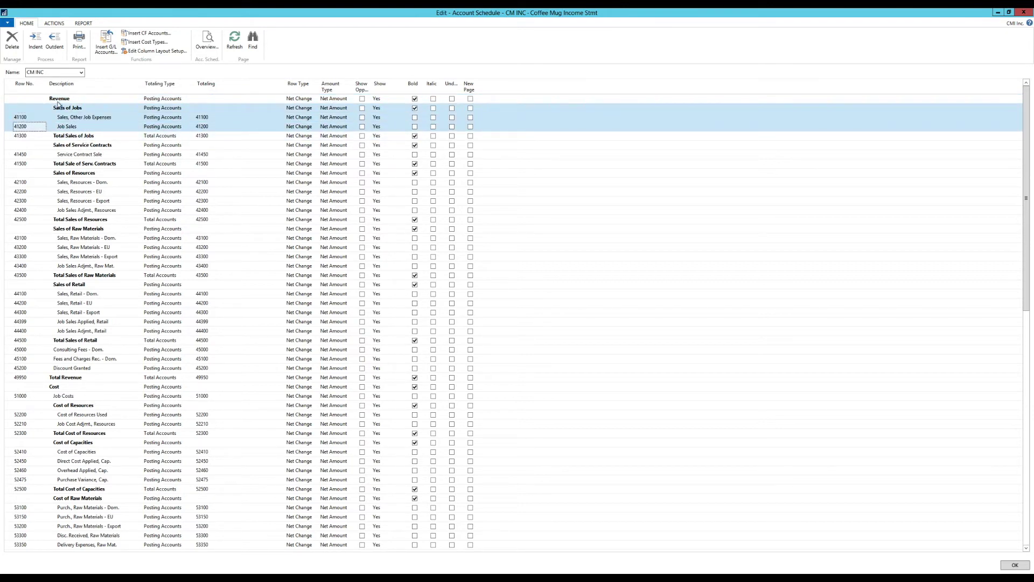
click(13, 42)
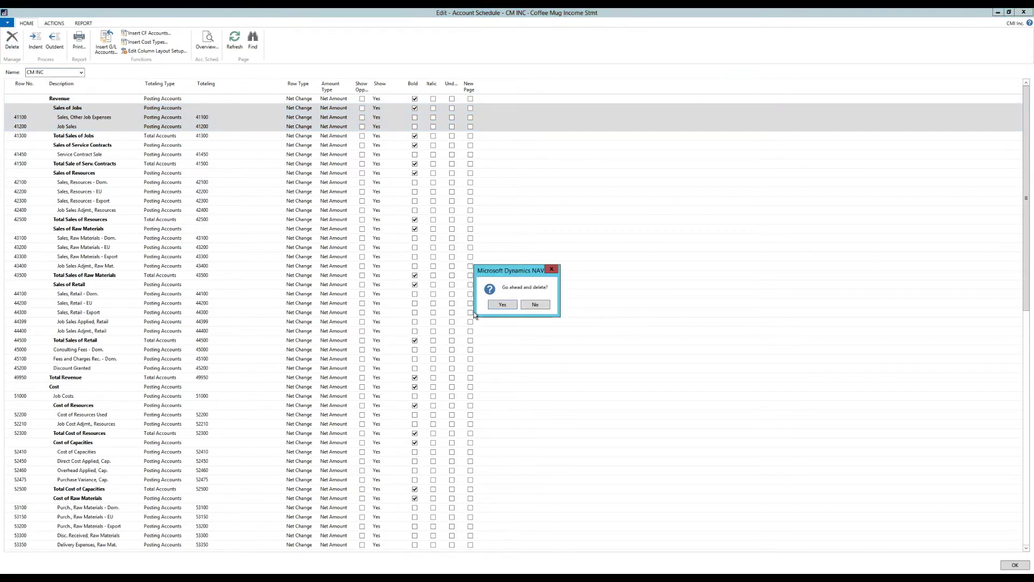
click(508, 305)
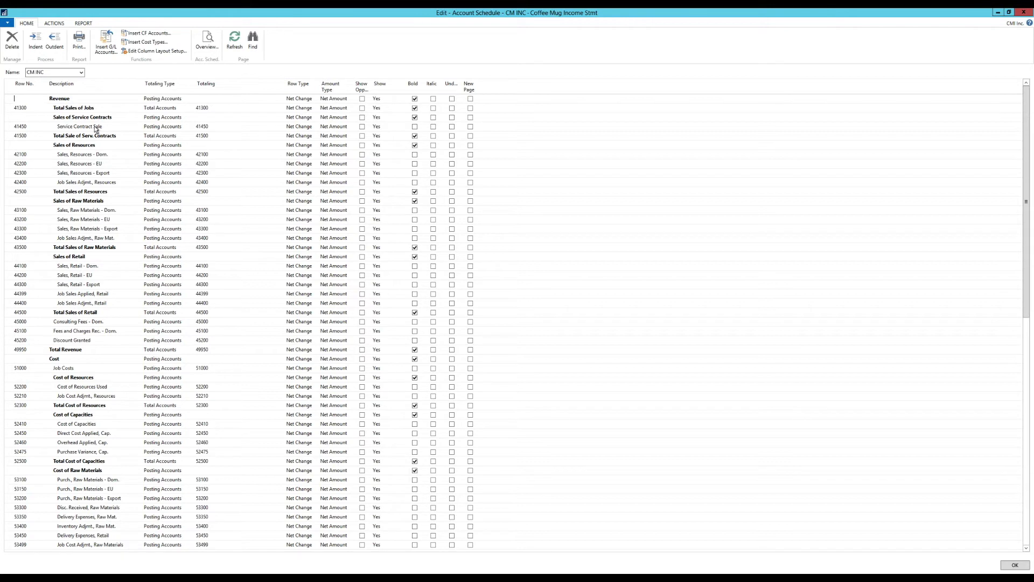
drag(8, 117, 7, 127)
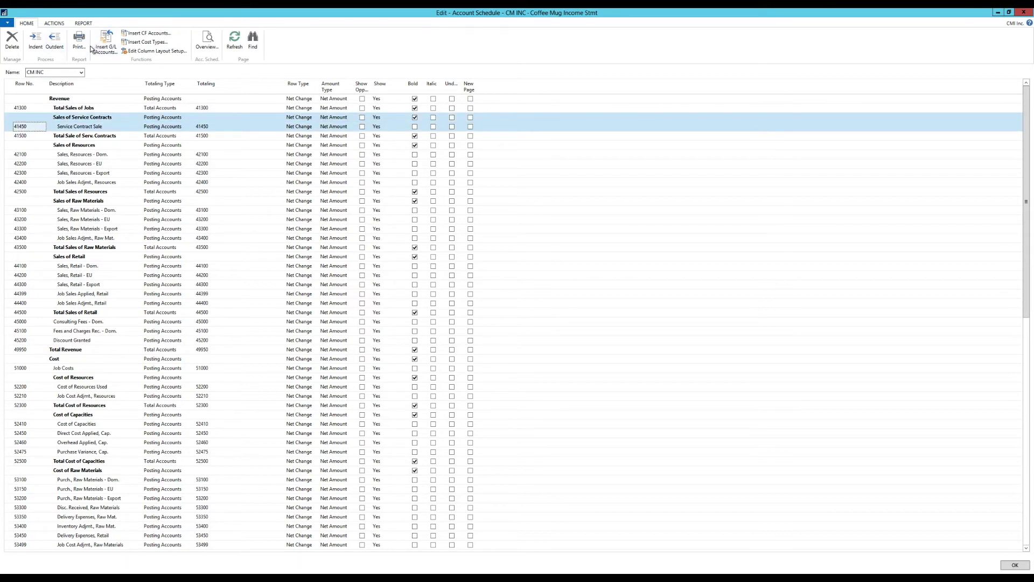
click(12, 40)
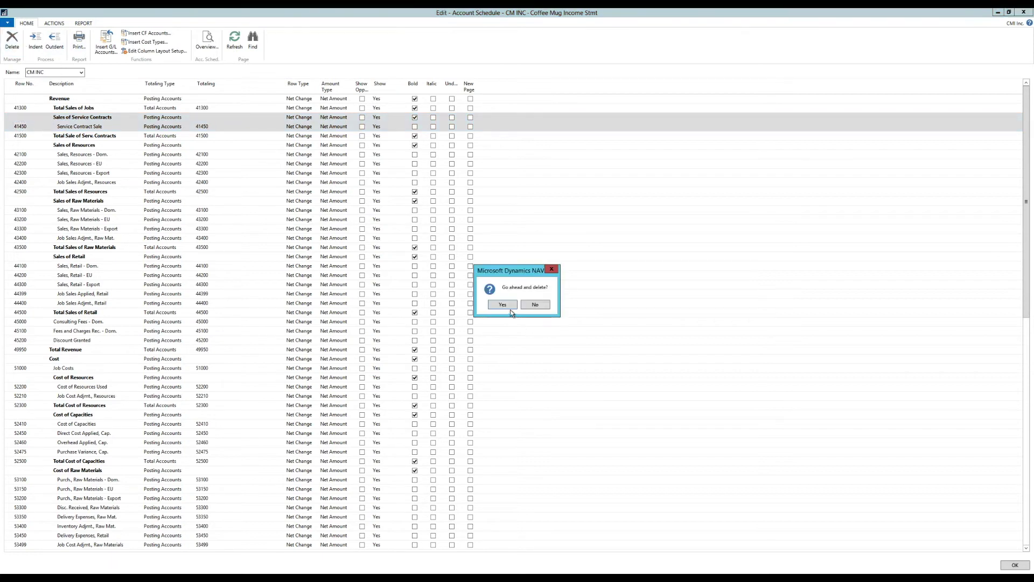
click(499, 304)
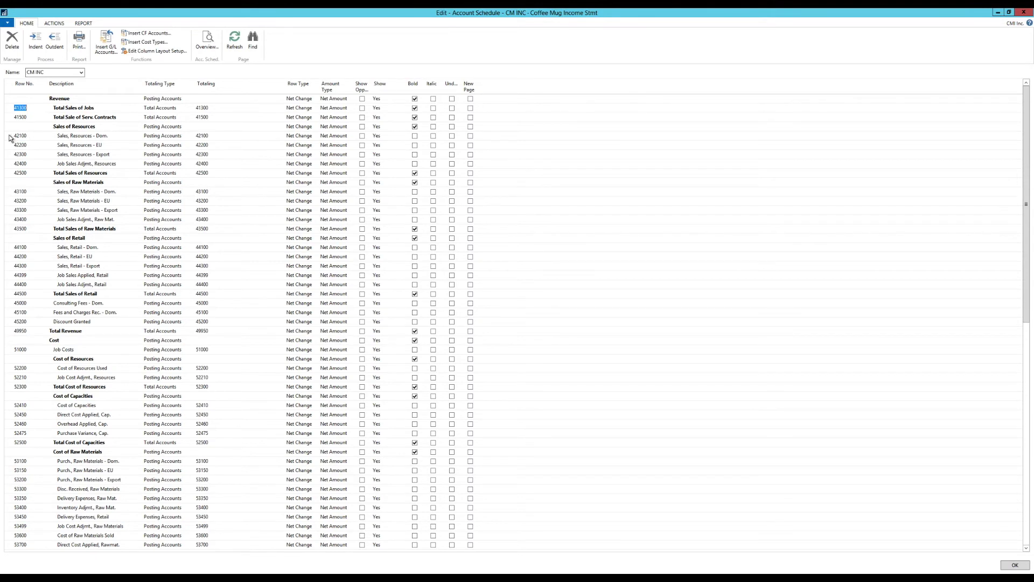
drag(11, 128, 10, 167)
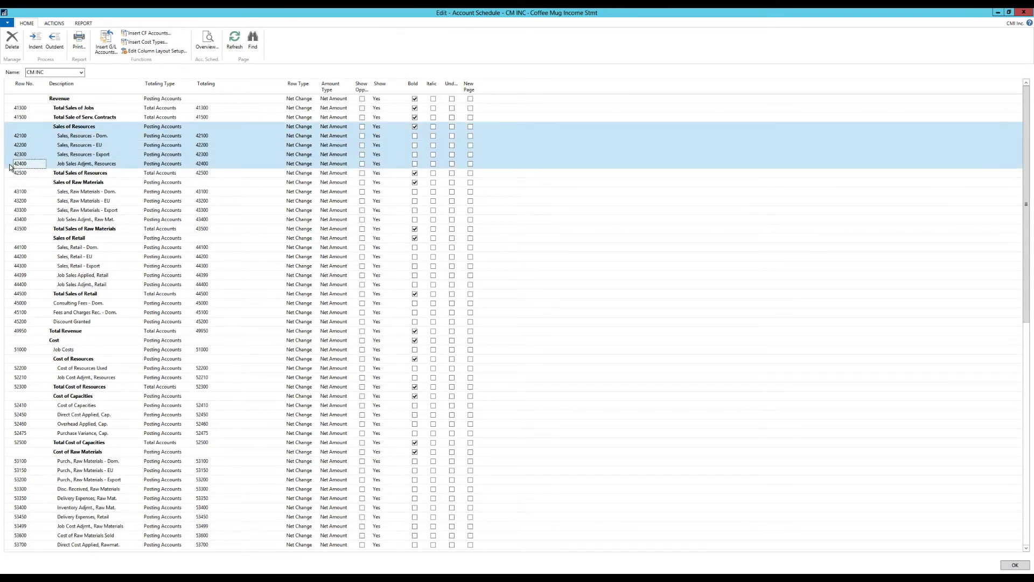
click(12, 40)
click(503, 305)
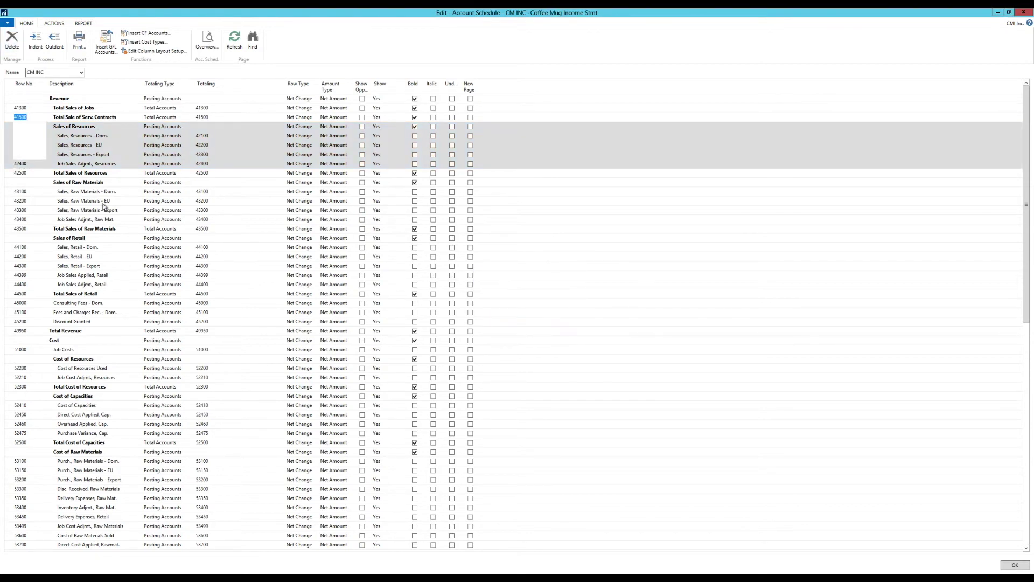
drag(9, 137, 13, 173)
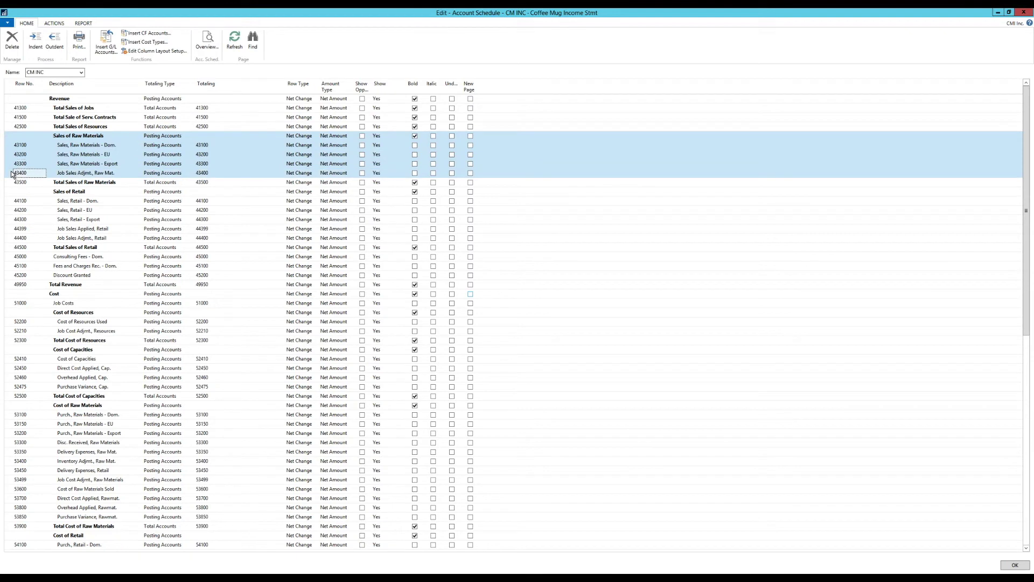
click(12, 41)
click(491, 306)
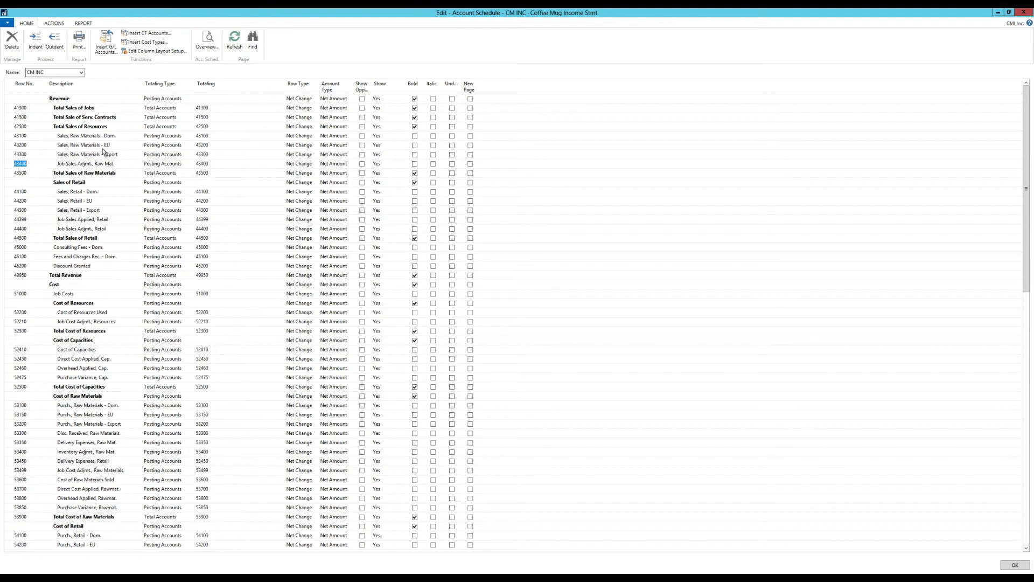
click(86, 185)
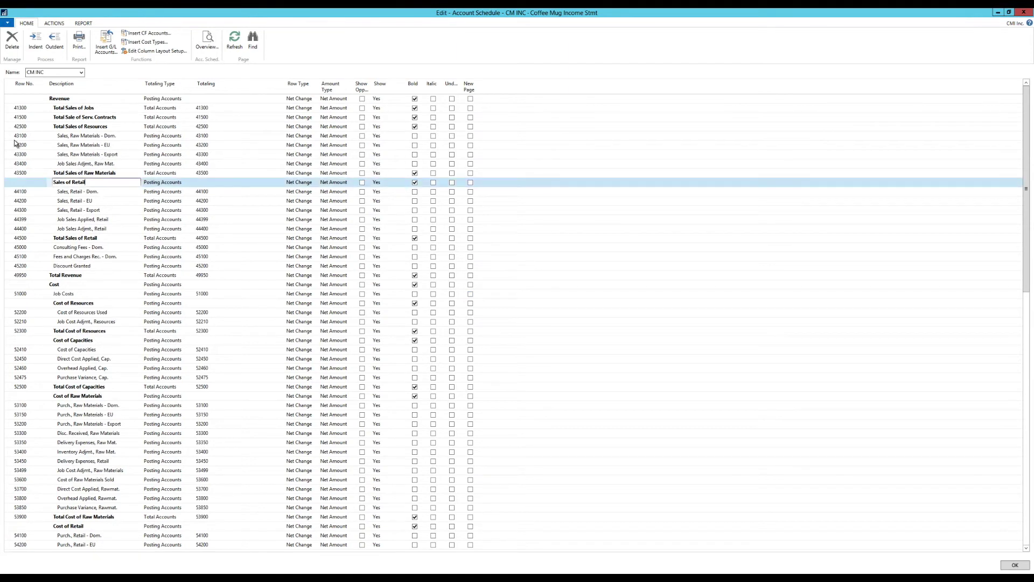
drag(10, 128, 16, 170)
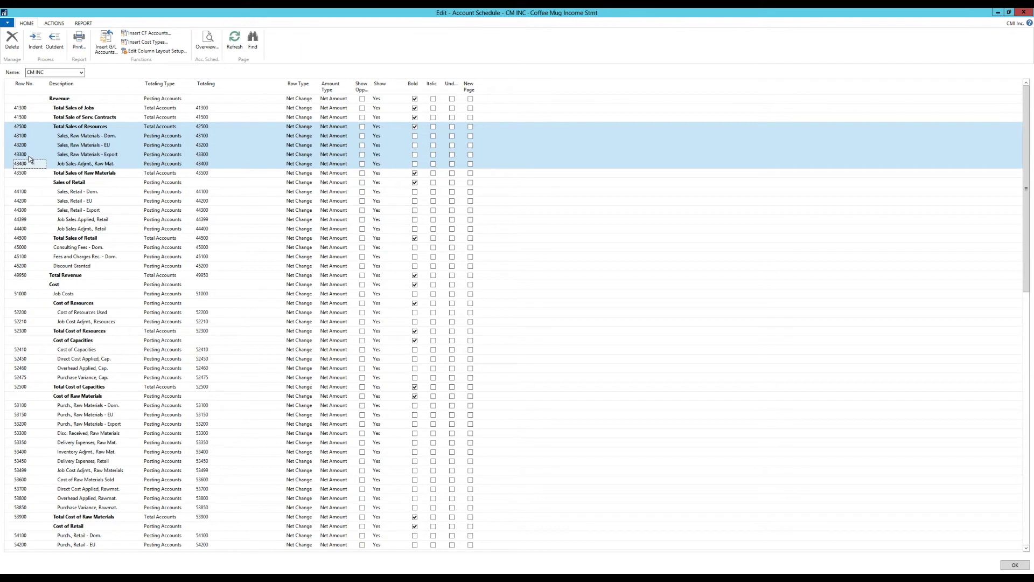
click(7, 52)
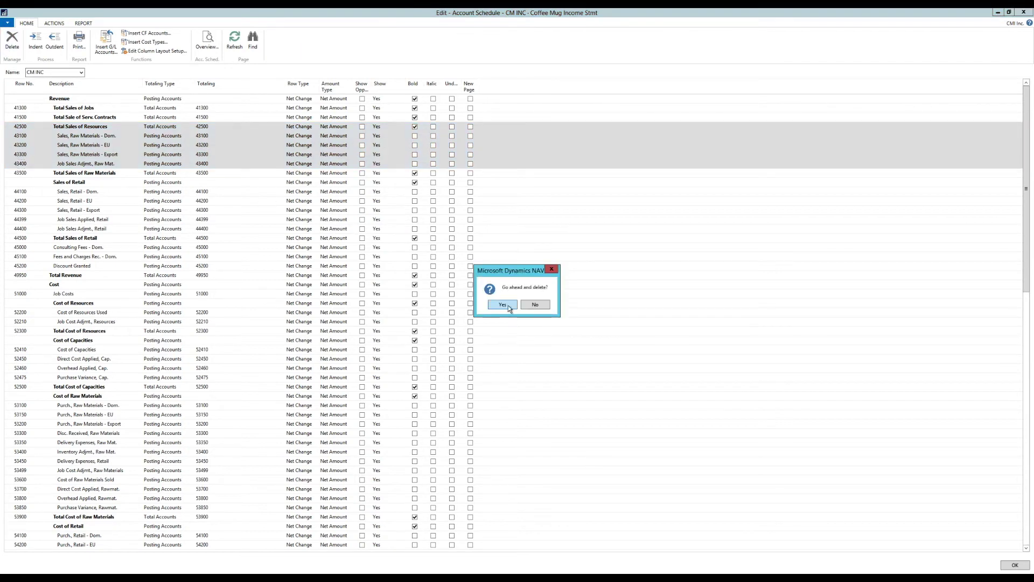
click(502, 304)
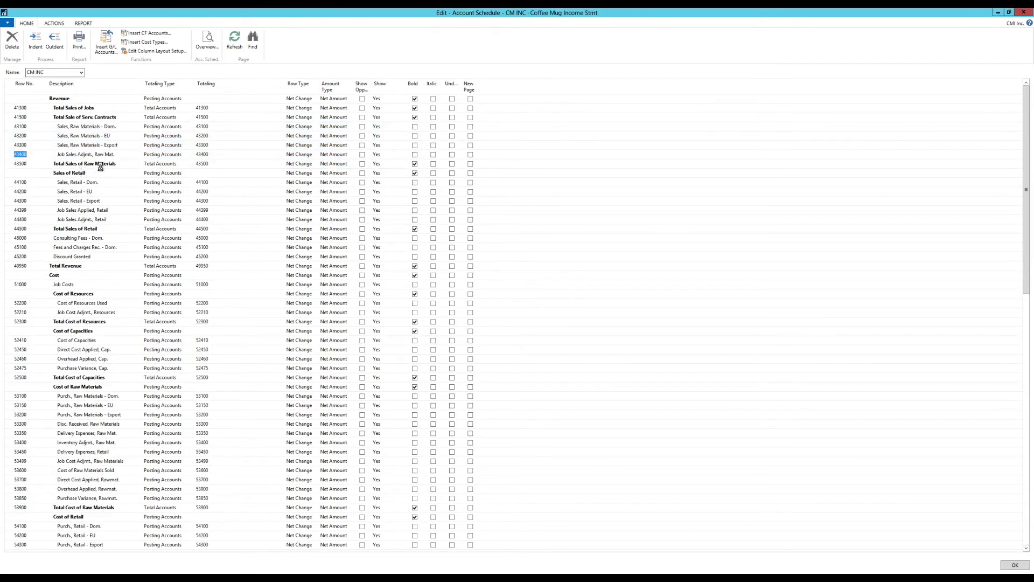
scroll(114, 188, down, 3)
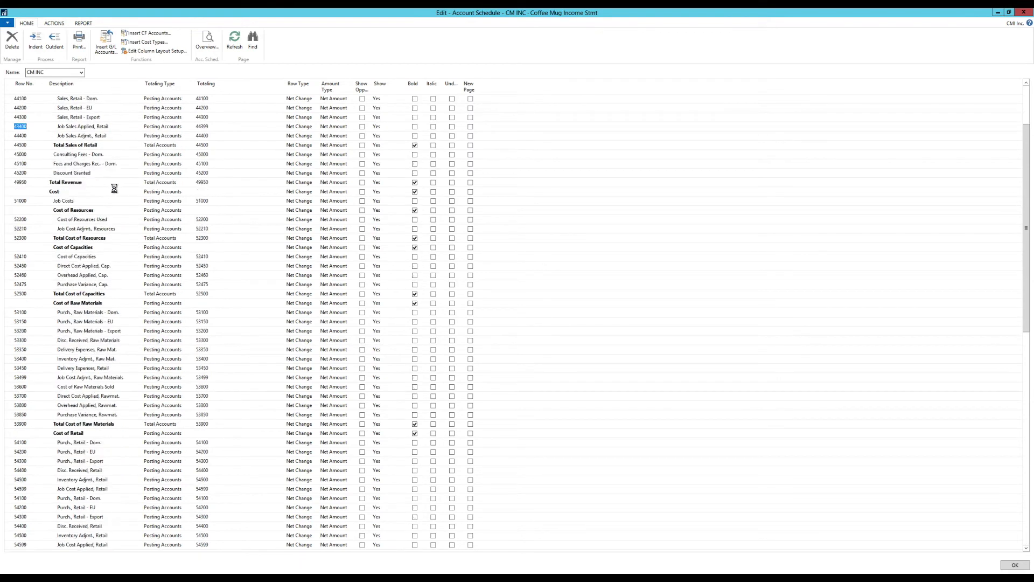
scroll(114, 188, up, 3)
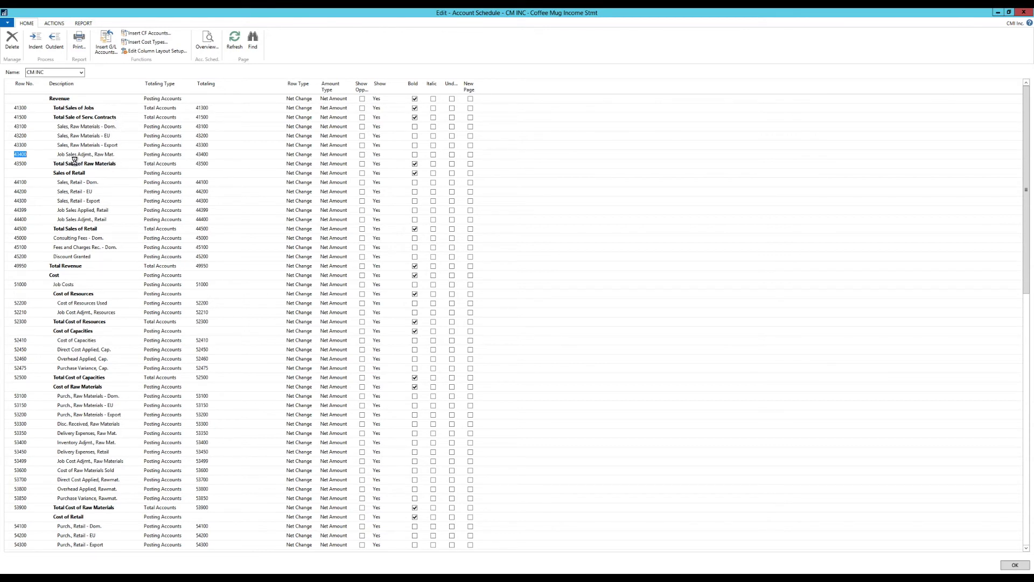
click(111, 163)
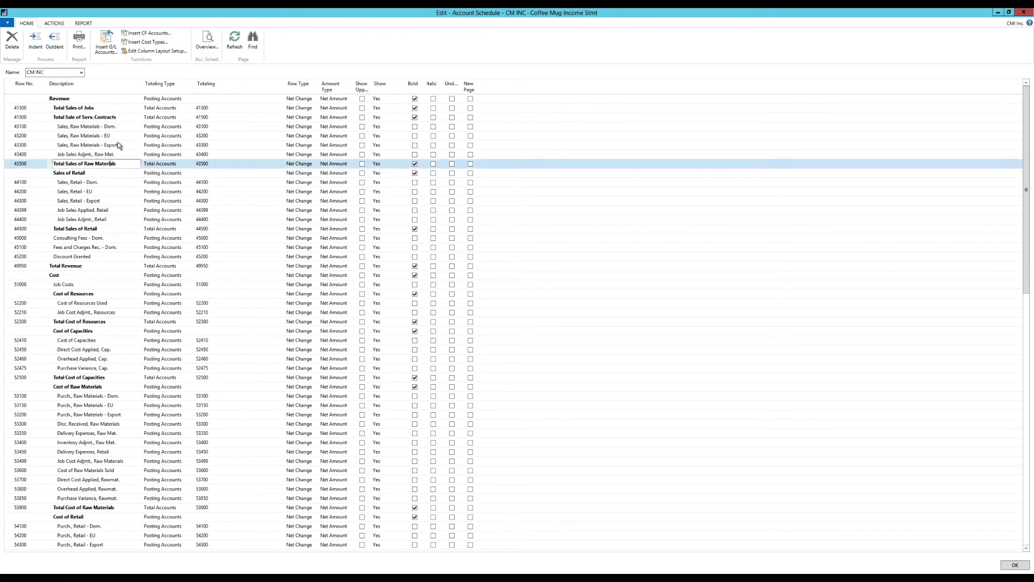
click(118, 143)
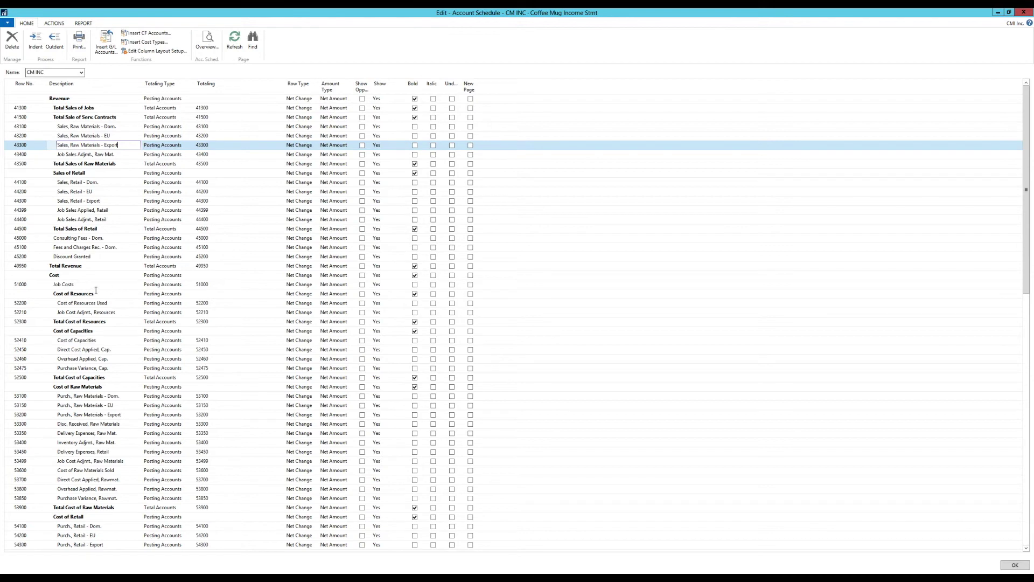
Delete the Cost of Capacities heading and its account rows through 52475.
scroll(94, 284, down, 3)
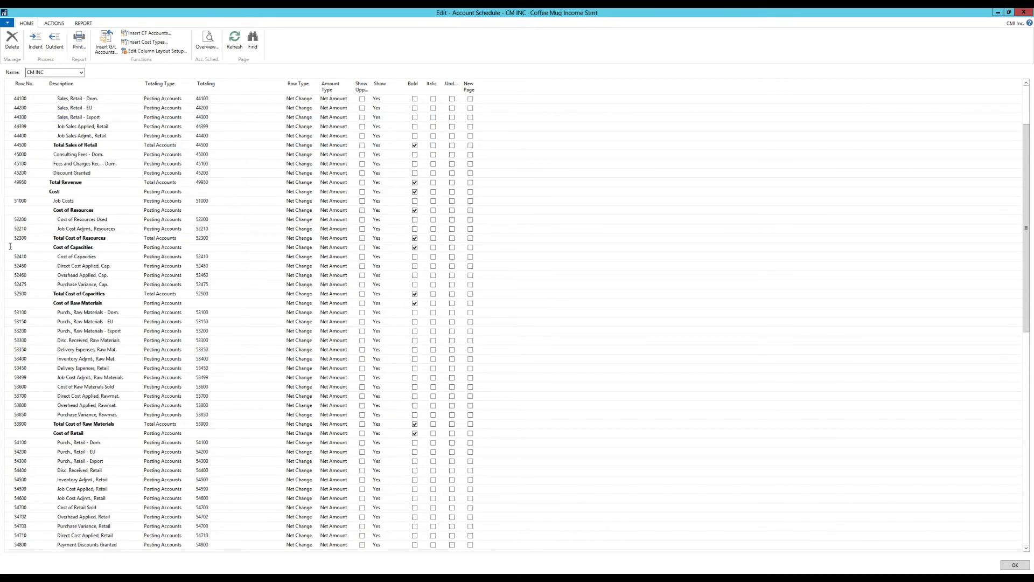
drag(10, 246, 6, 284)
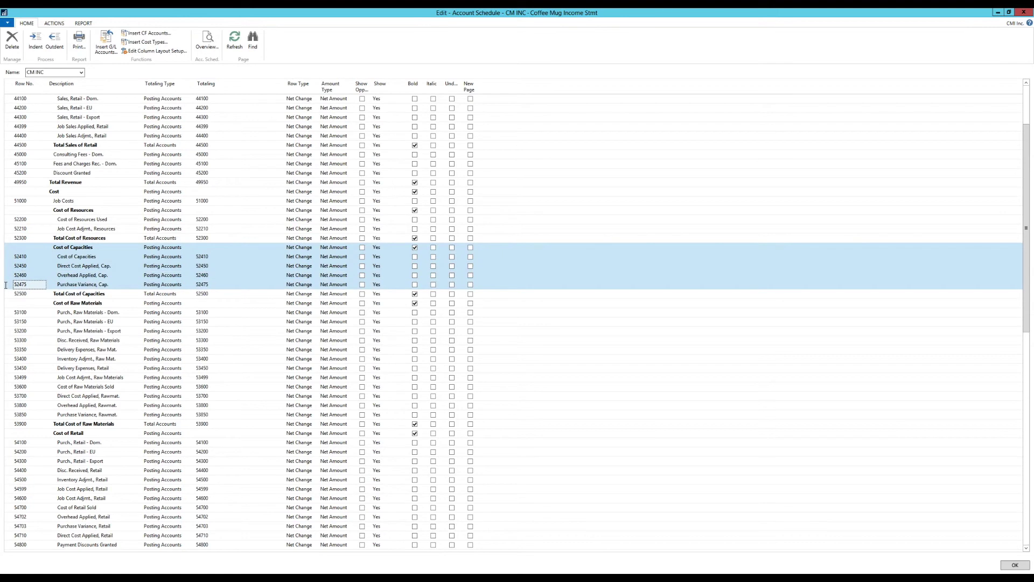
click(11, 39)
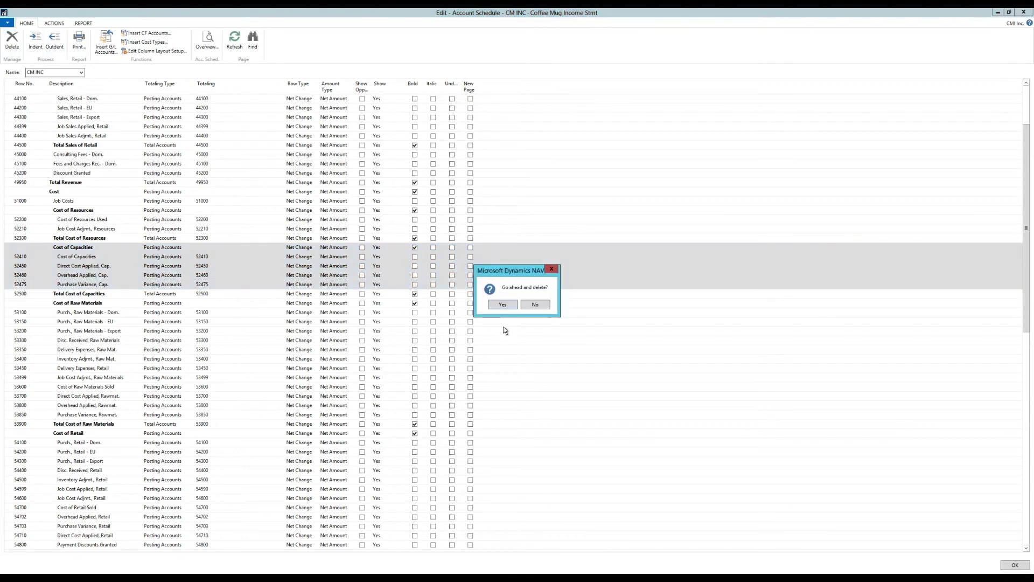
click(501, 305)
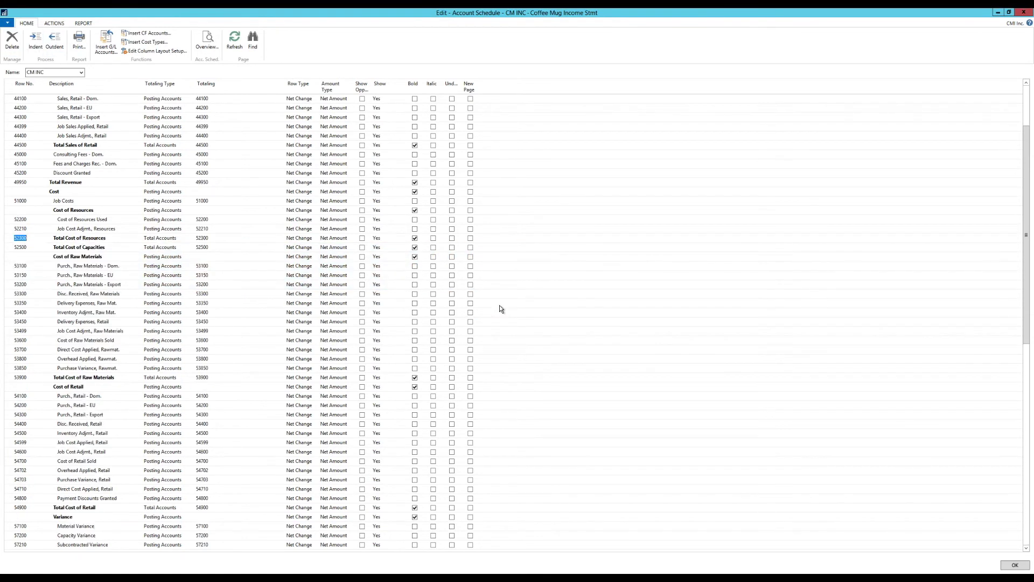
Delete the Cost of Raw Materials detail rows through 53850.
click(56, 285)
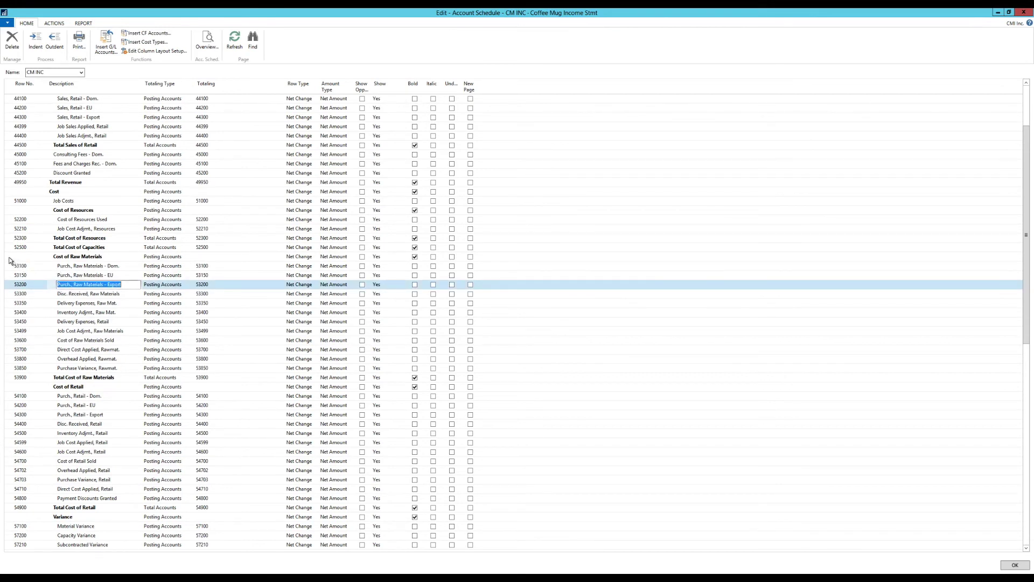
drag(9, 257, 14, 371)
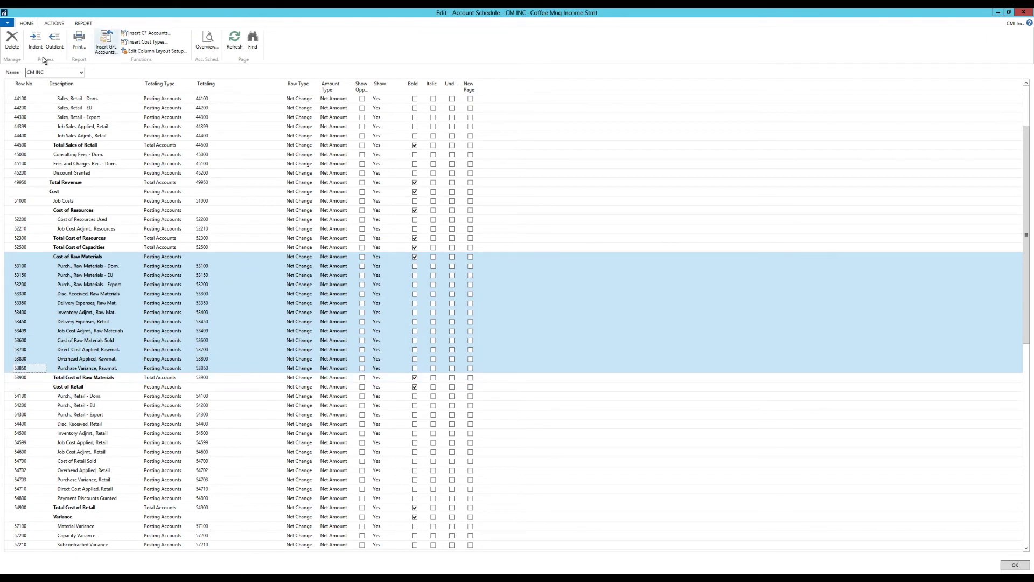
click(12, 40)
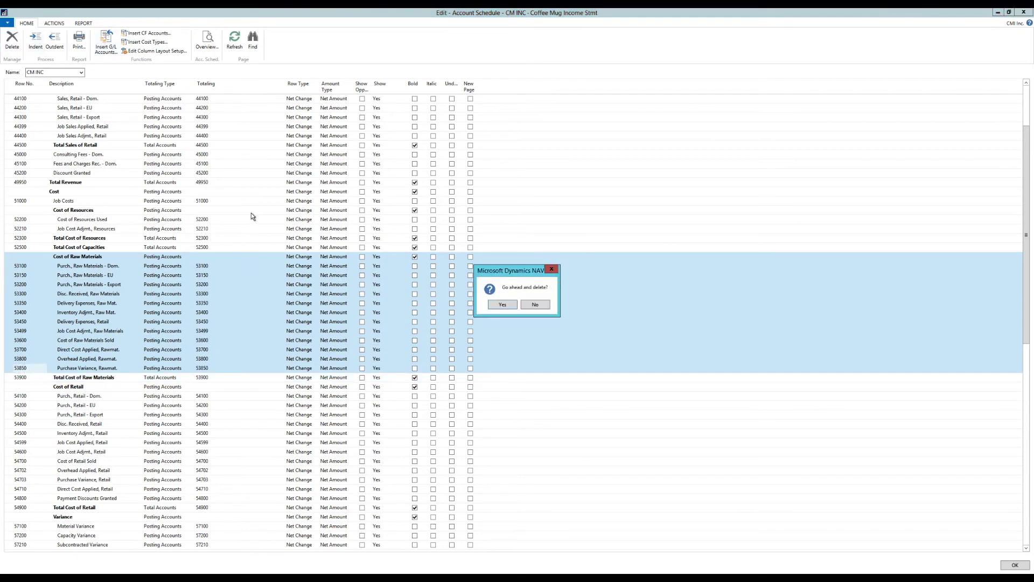
click(504, 305)
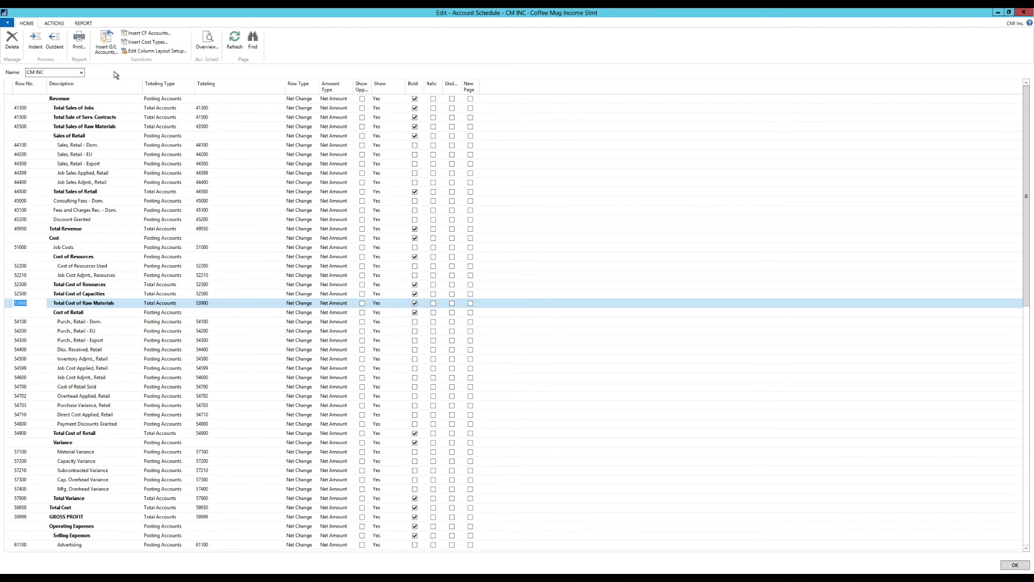
click(207, 41)
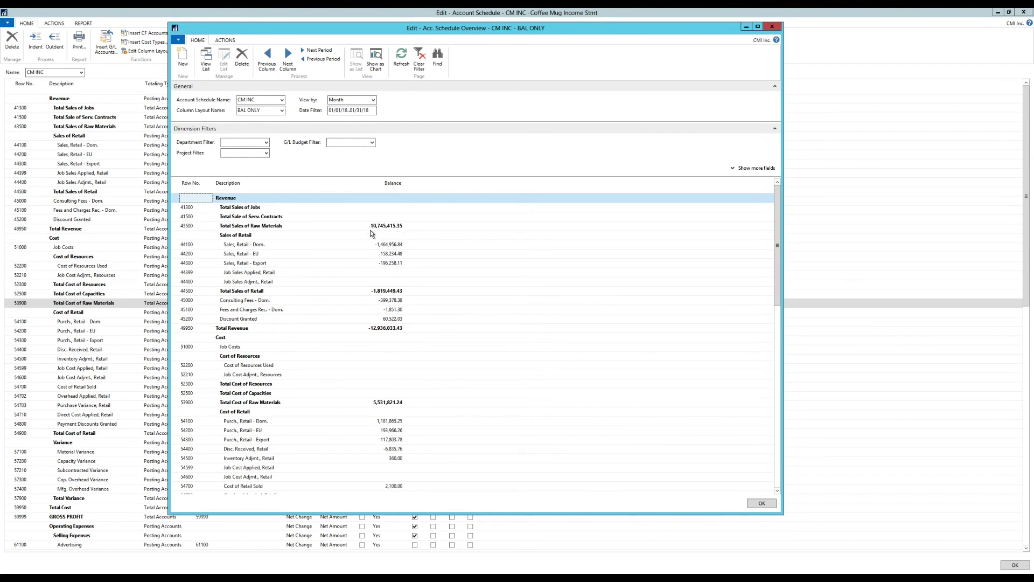
click(375, 331)
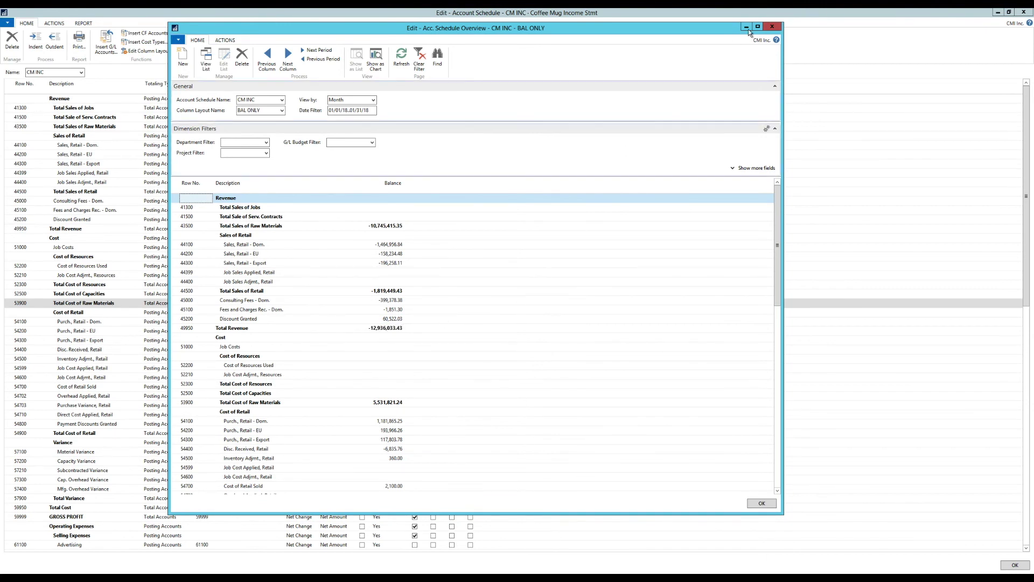
click(771, 27)
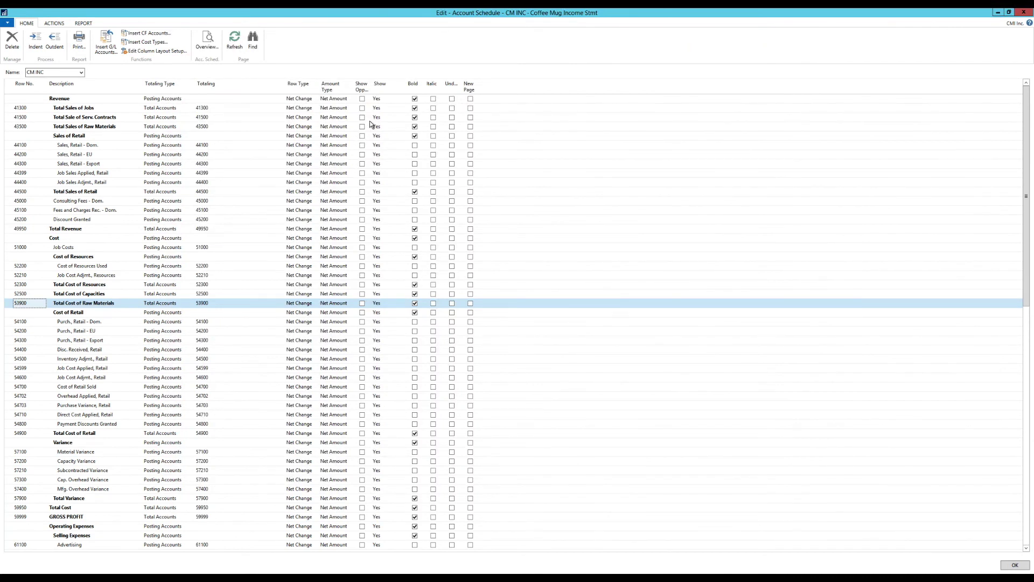
Tick Show Opposite Sign on revenue rows from Total Sales of Jobs through Total Revenue.
drag(371, 83, 395, 84)
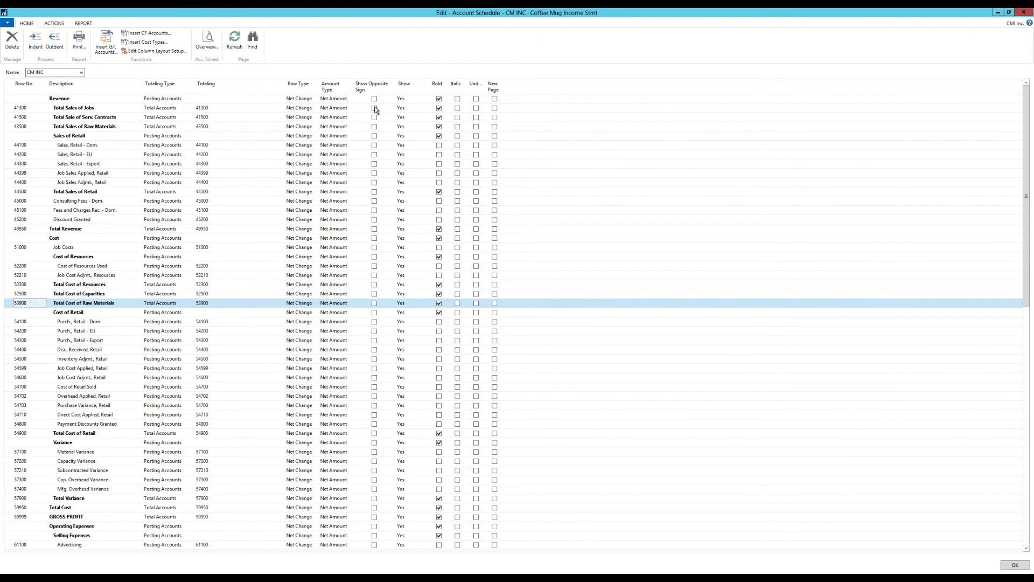
click(374, 107)
click(374, 118)
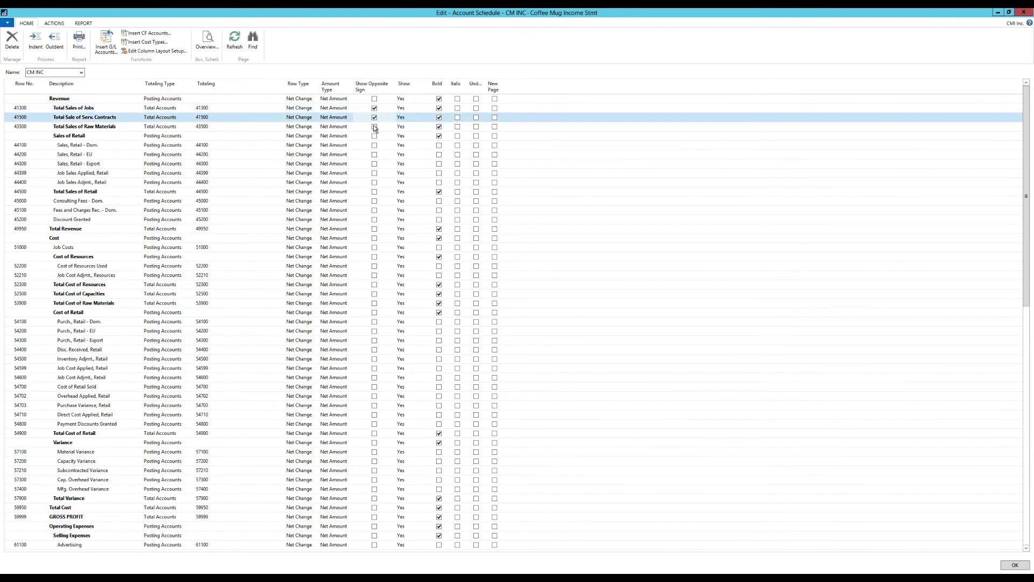
click(375, 127)
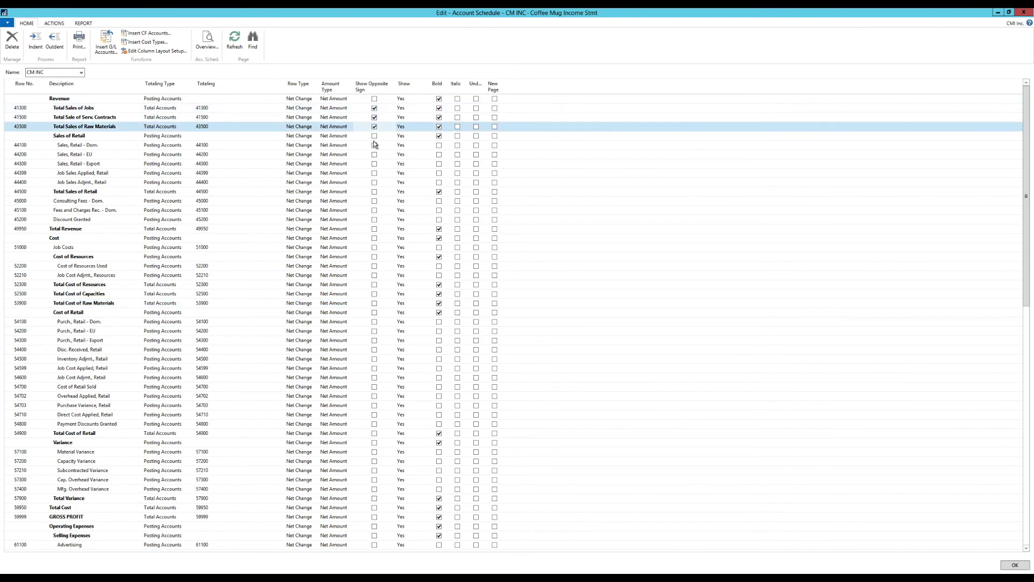
click(374, 145)
click(374, 155)
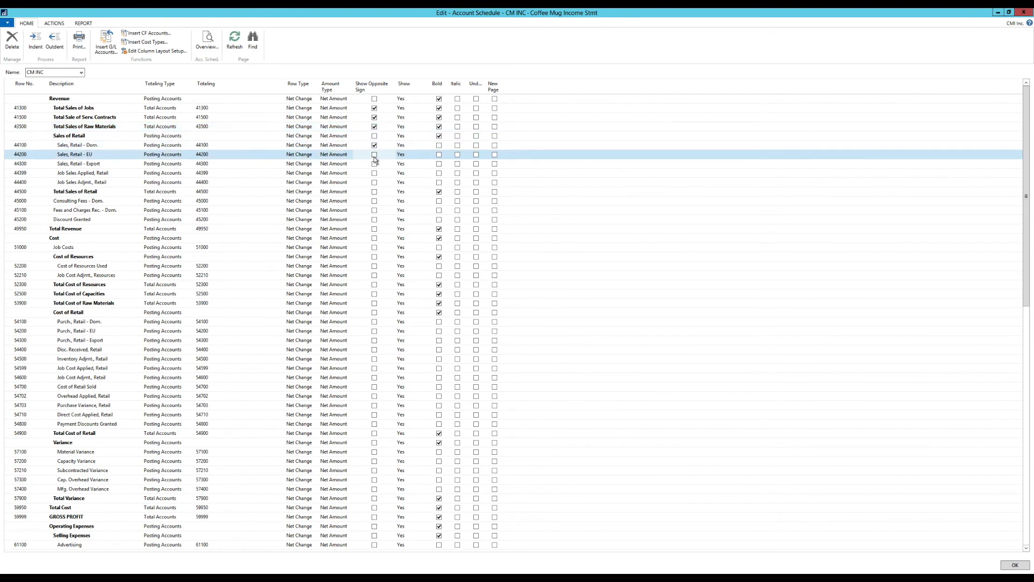
click(375, 173)
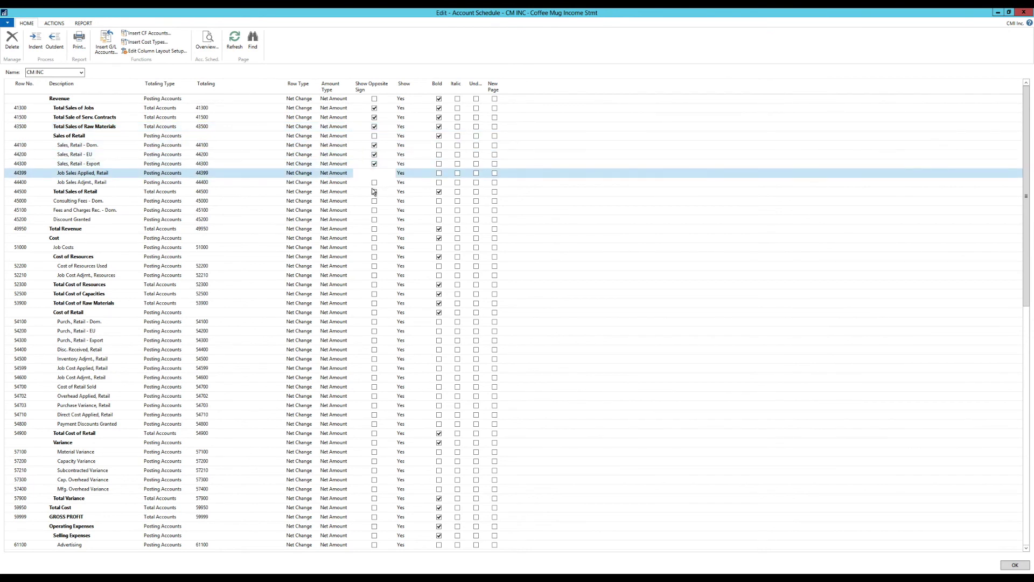
click(374, 182)
click(374, 201)
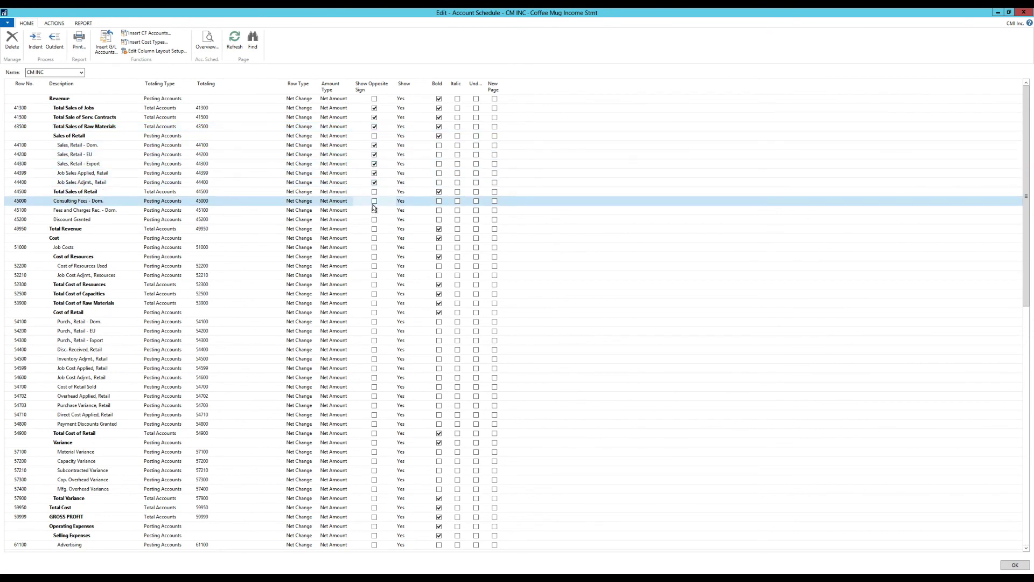
click(375, 210)
click(374, 219)
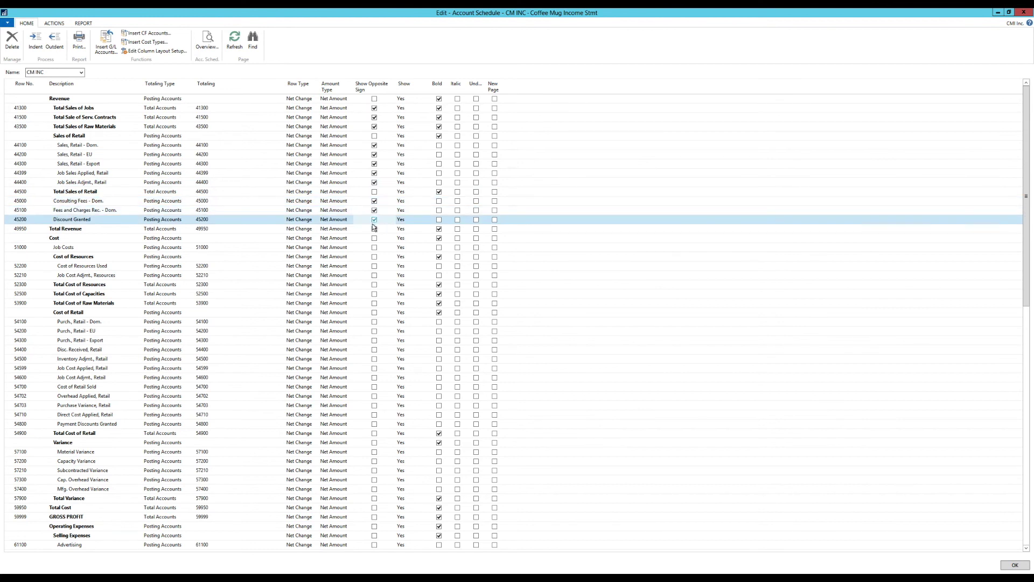
click(374, 229)
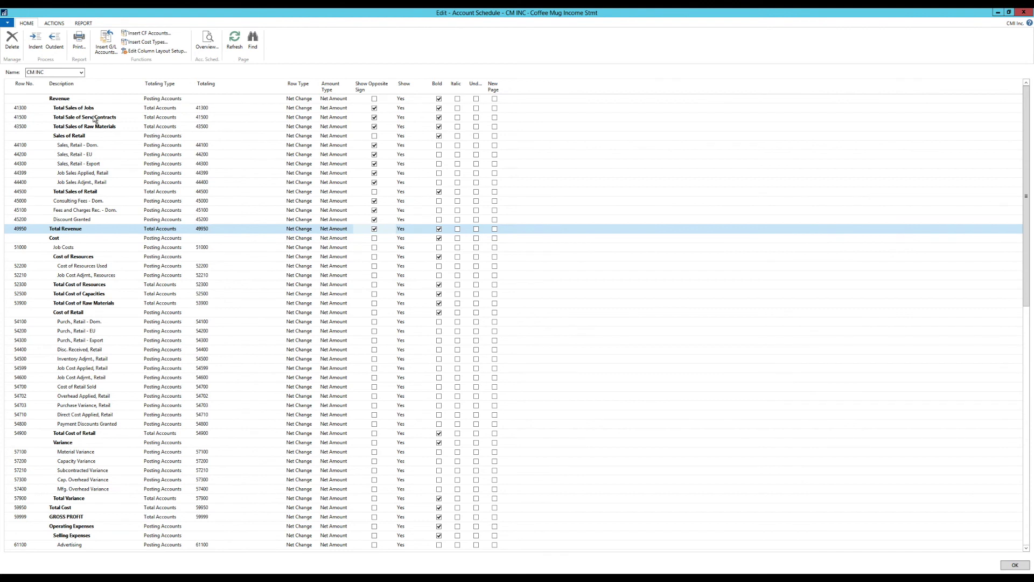
Check the overview, then also reverse the sign of Total Sales of Retail.
click(208, 40)
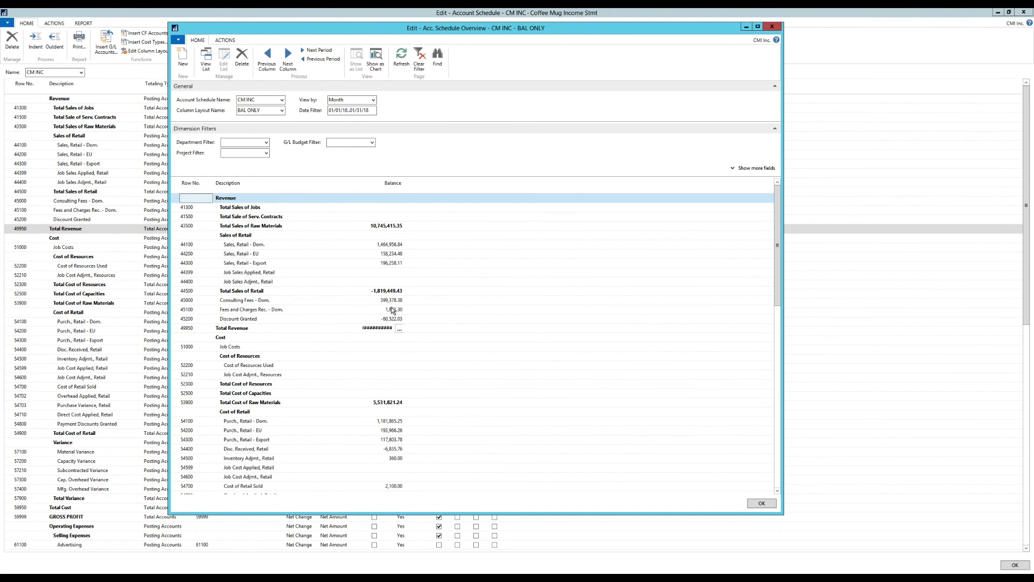
click(772, 26)
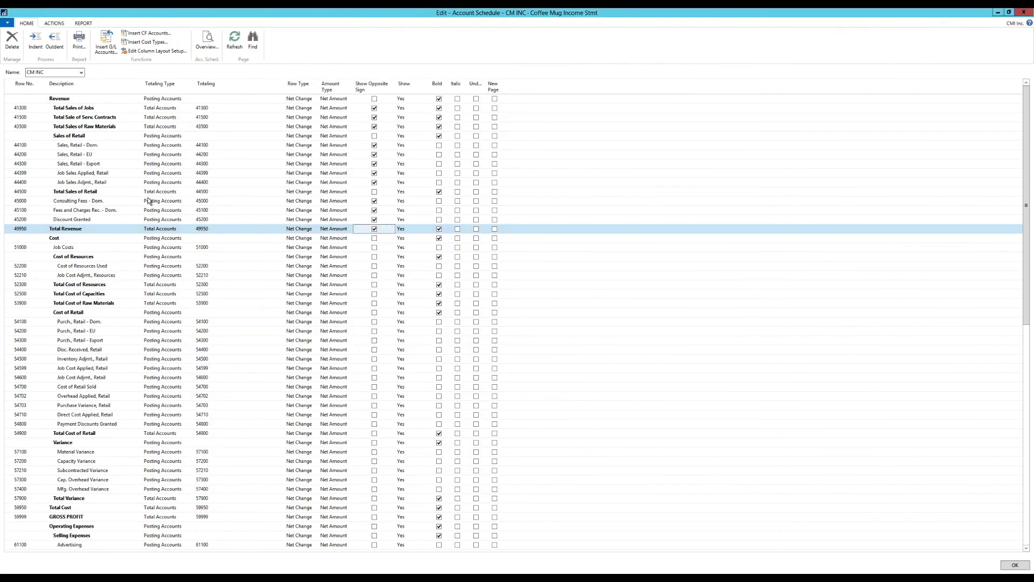
click(378, 193)
click(376, 193)
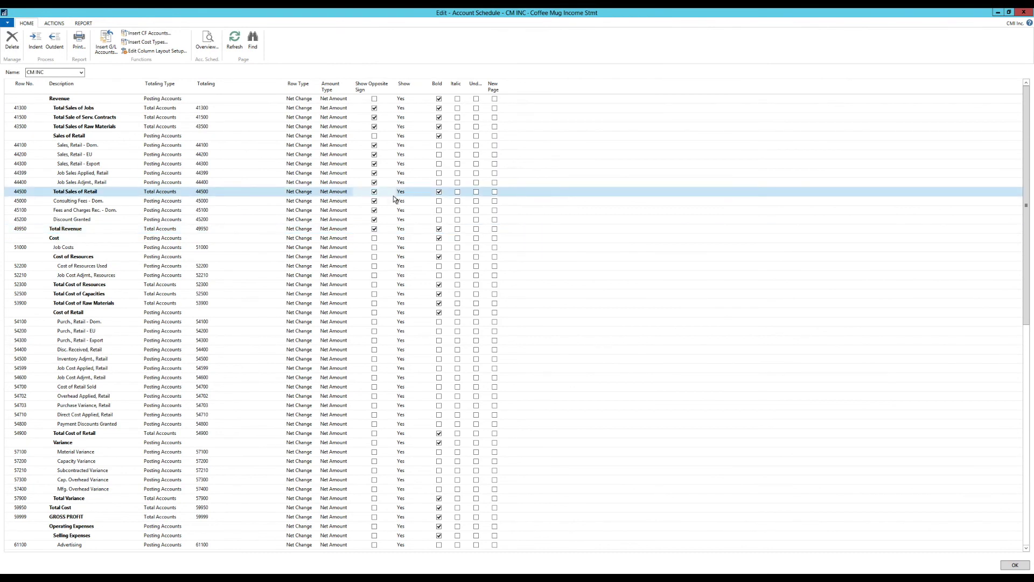
Reopen the CM INC overview to confirm Total Revenue now shows 12,936,033.43.
click(208, 40)
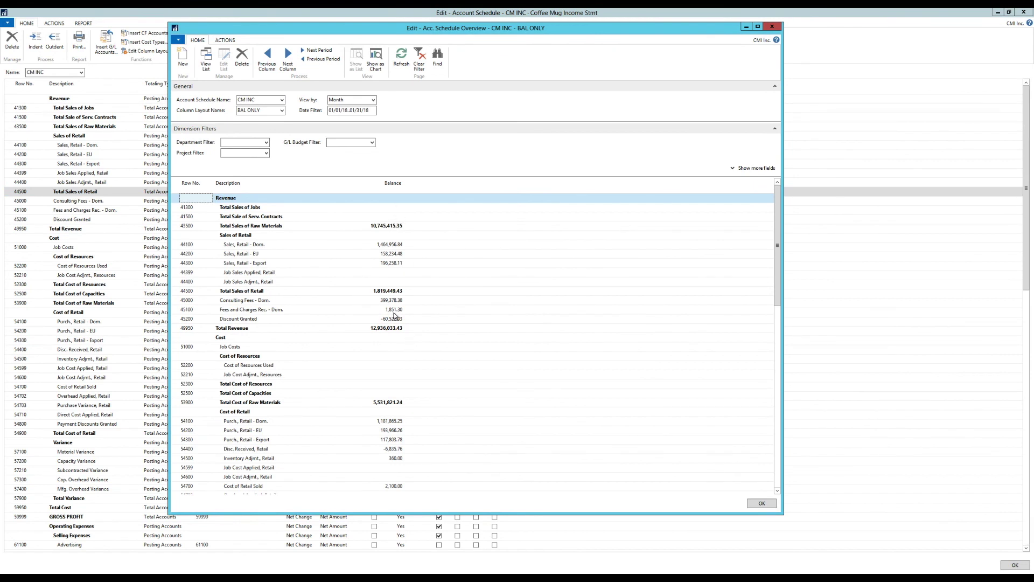
mouse_move(395, 315)
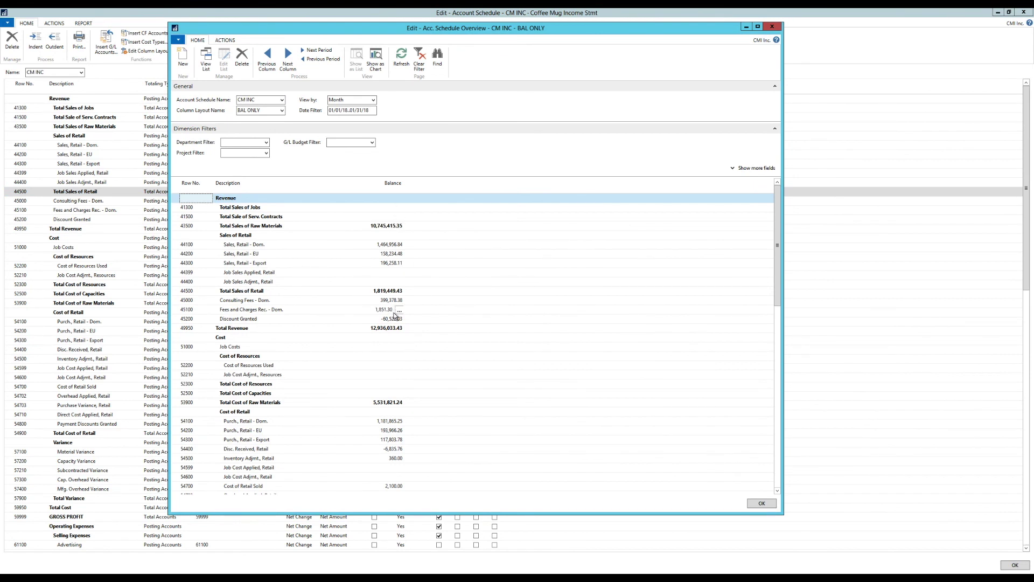